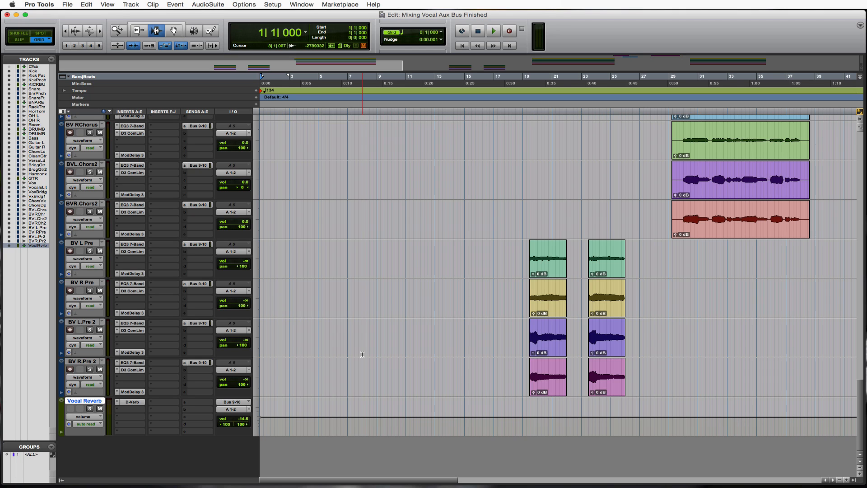
# Create one new stereo Aux Input track directly below the BV R.Pre 2 track.
pyautogui.click(89, 361)
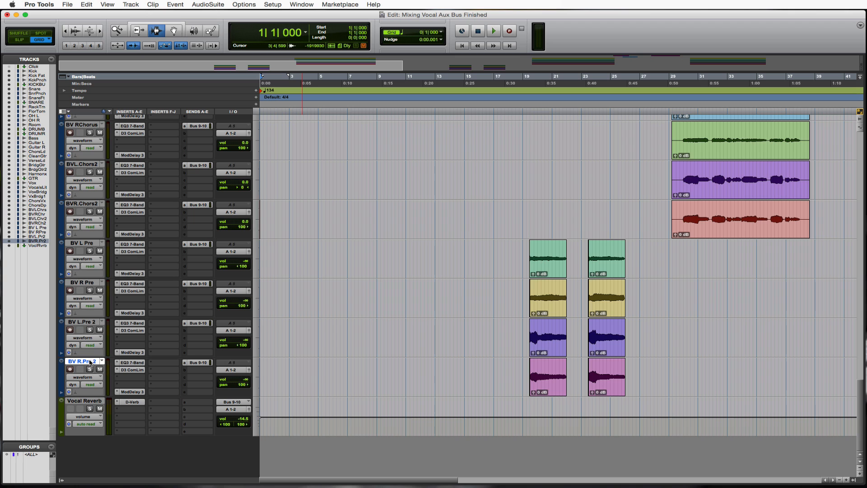
pyautogui.click(140, 6)
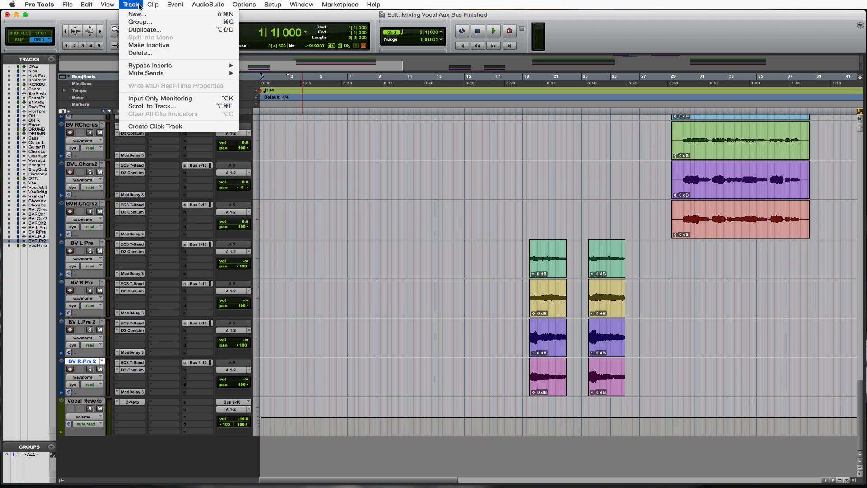
pyautogui.click(136, 16)
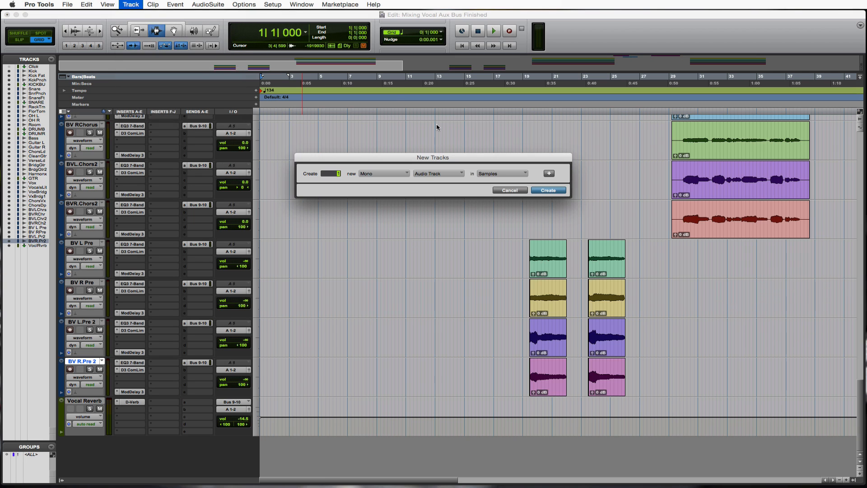
pyautogui.click(400, 173)
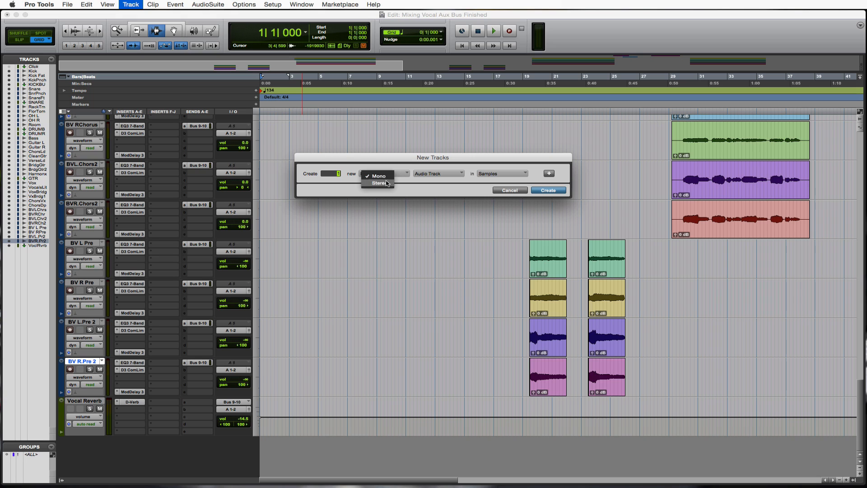
pyautogui.click(387, 174)
pyautogui.click(419, 177)
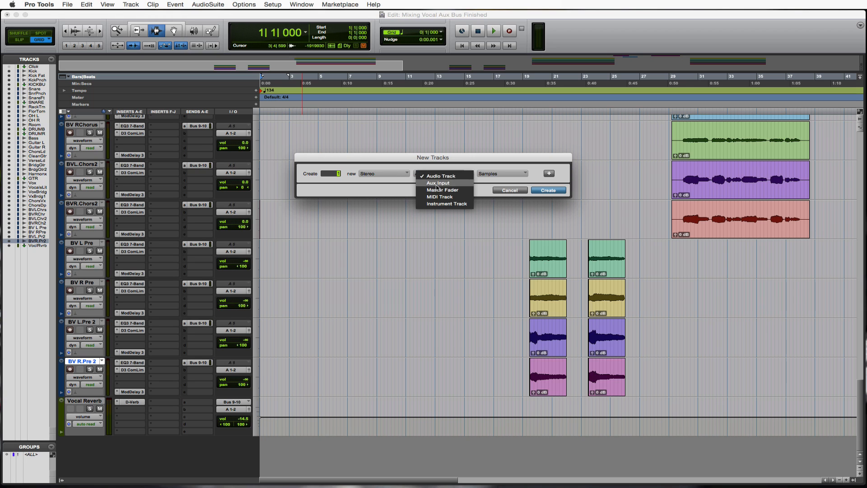
pyautogui.click(429, 182)
pyautogui.click(548, 190)
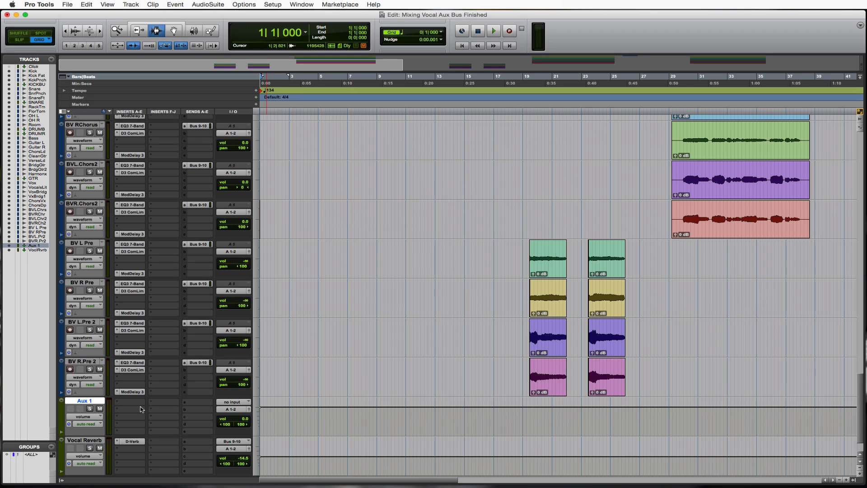
# Rename the new aux track "Vocal Bus" and set its input to Bus 11-12 (Stereo).
pyautogui.doubleClick(81, 401)
pyautogui.write('Vocal Bus')
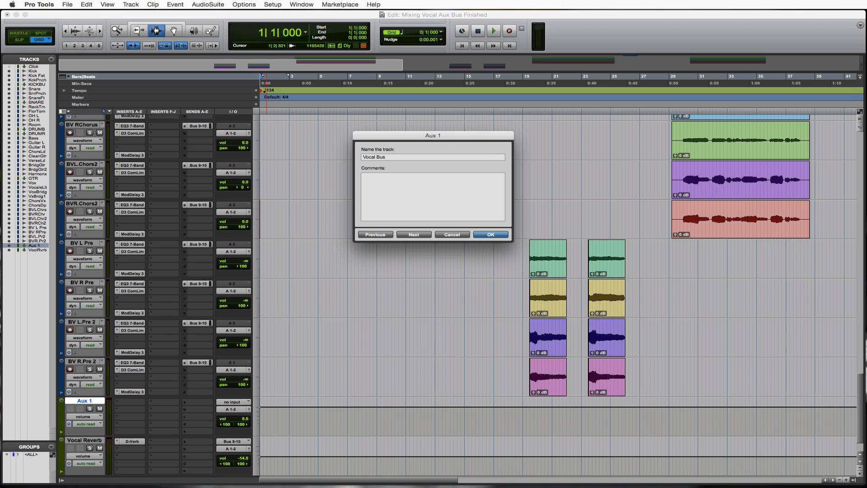
pyautogui.press('Return')
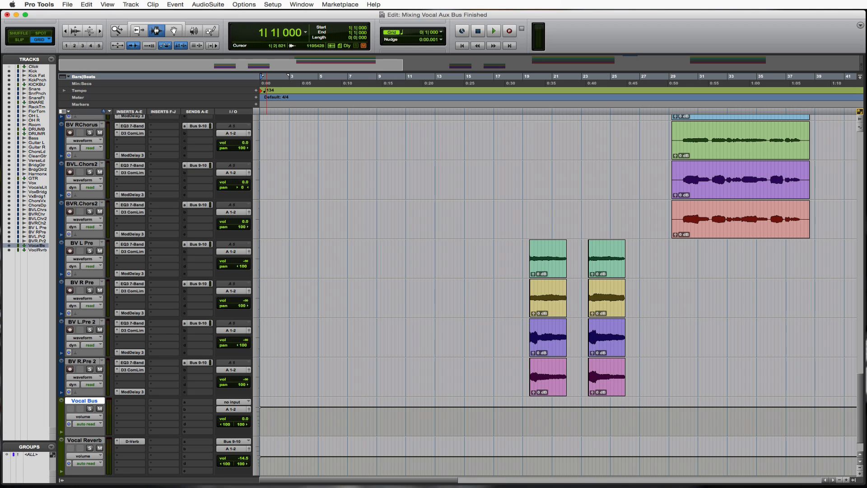
pyautogui.click(248, 403)
pyautogui.moveTo(250, 426)
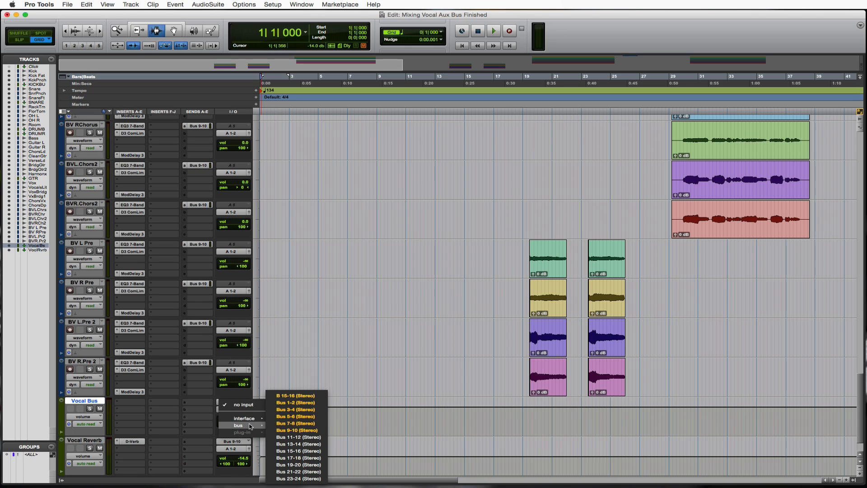
pyautogui.click(313, 438)
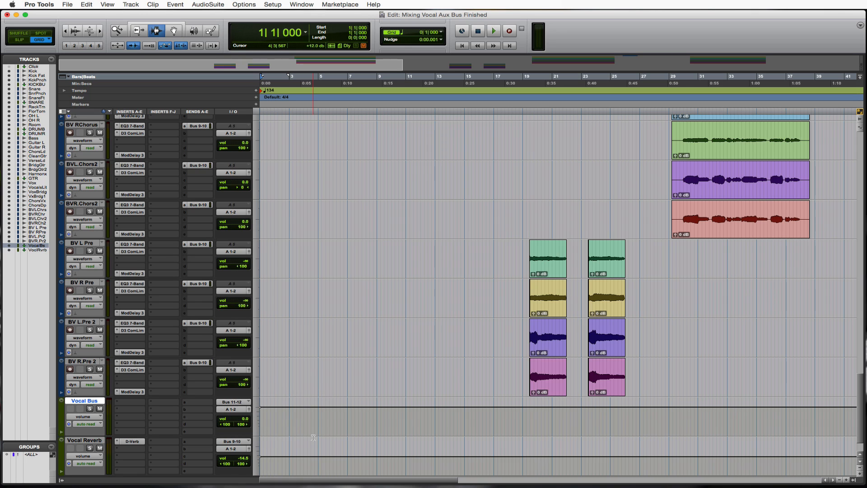
# Select all vocal tracks from Vox through BV R.Pre 2 and route their outputs together to Bus 11-12 (Stereo).
pyautogui.click(89, 362)
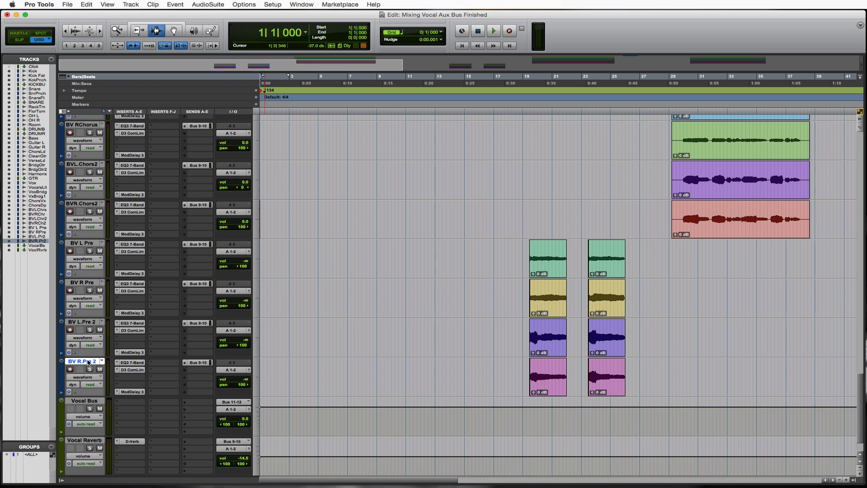
pyautogui.scroll(8, 88, 362)
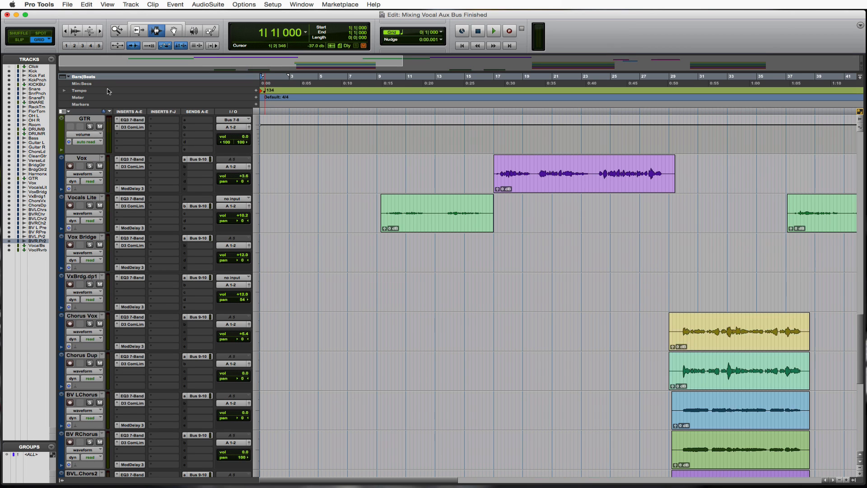
pyautogui.keyDown('shift'); pyautogui.click(83, 158); pyautogui.keyUp('shift')
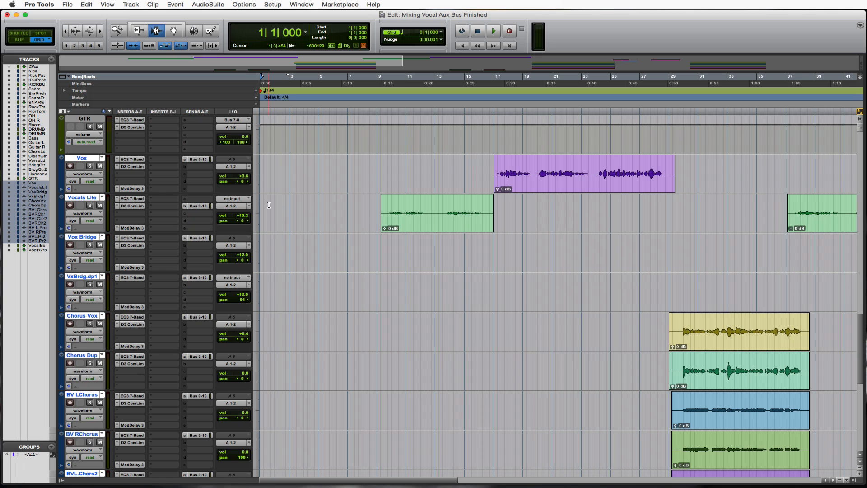
pyautogui.click(232, 206)
pyautogui.moveTo(235, 216)
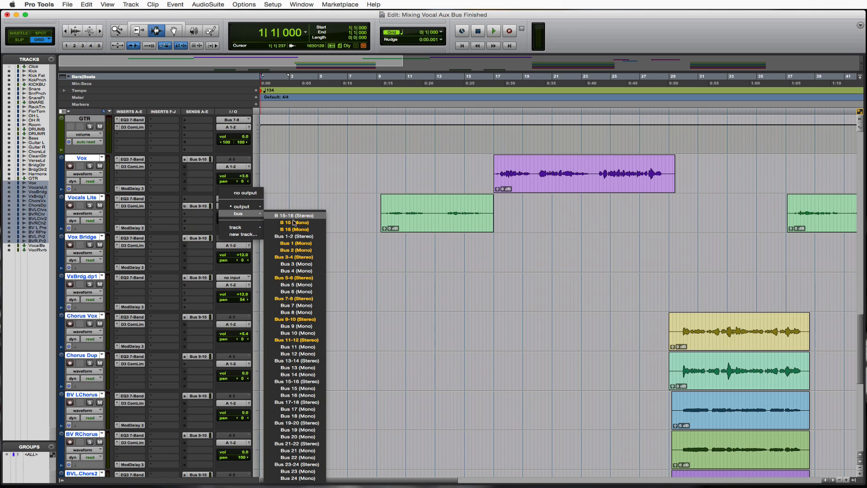
pyautogui.keyDown('alt'); pyautogui.keyDown('shift'); pyautogui.click(309, 341); pyautogui.keyUp('shift'); pyautogui.keyUp('alt')
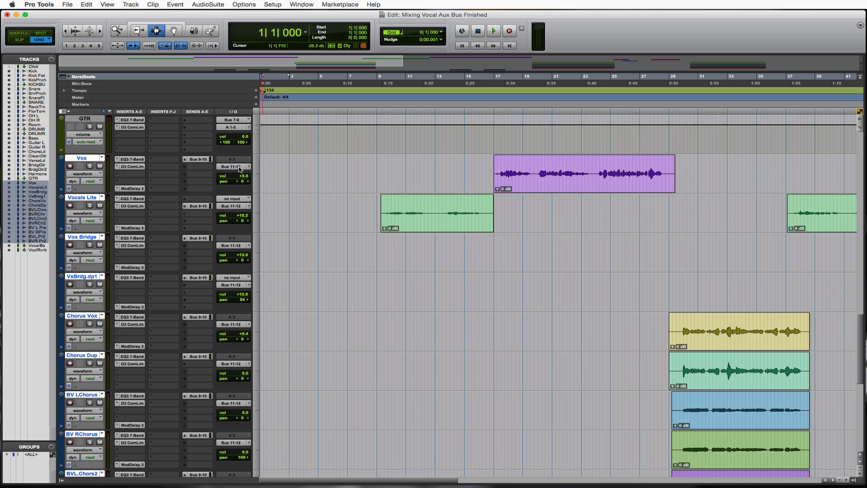
# Insert the multichannel Dyn3 Compressor/Limiter (stereo) in insert slot B of the Vocal Bus track.
pyautogui.scroll(-10, 240, 169)
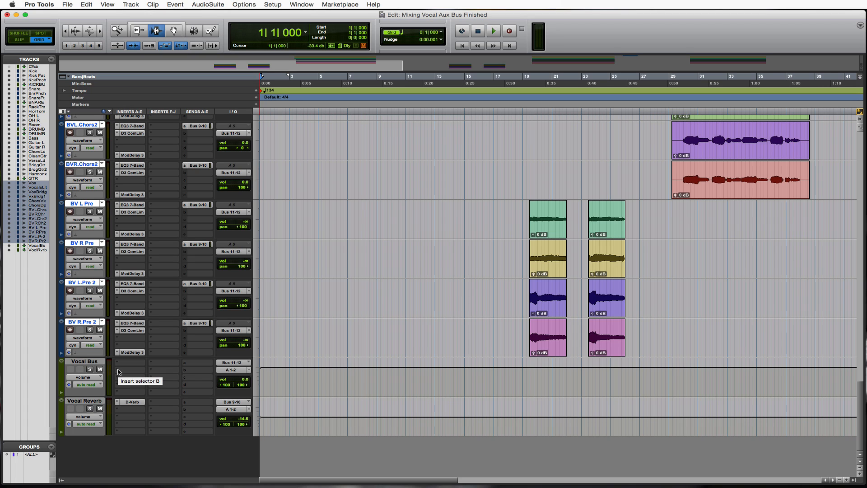
pyautogui.click(119, 372)
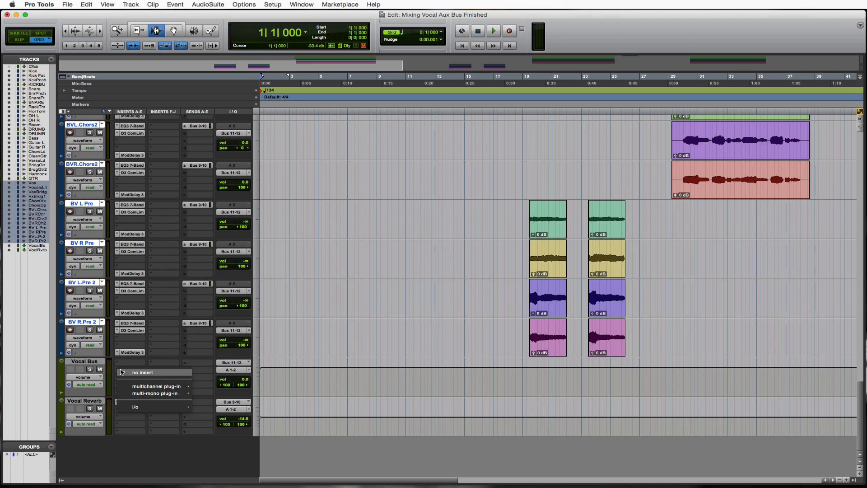
pyautogui.moveTo(161, 387)
pyautogui.moveTo(230, 396)
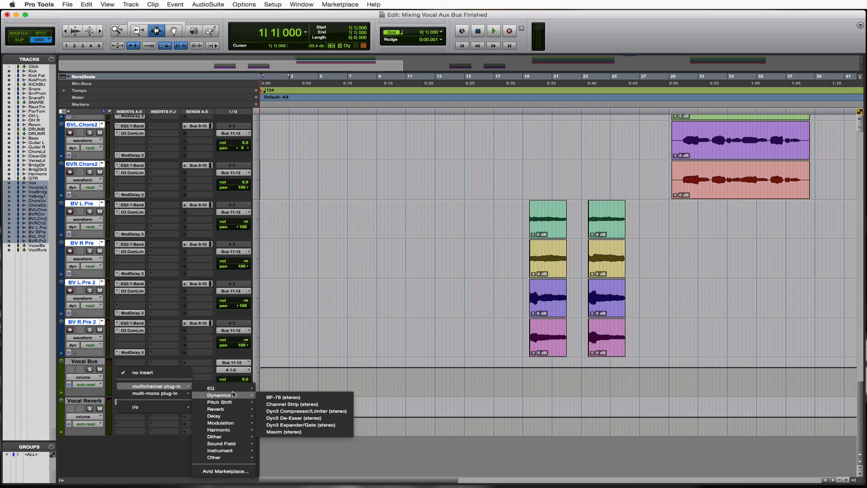
pyautogui.click(308, 412)
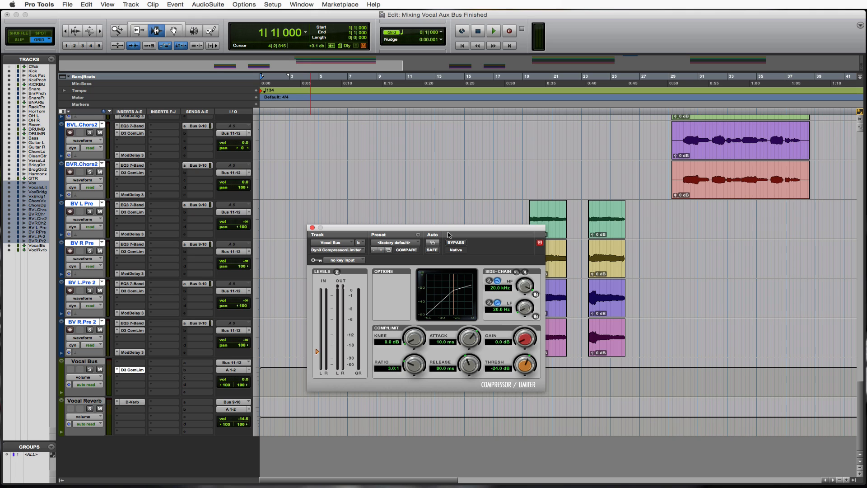
# Load the Vocal Comp preset in the Vocal Bus compressor, bypass the effect and close the plug-in window.
pyautogui.click(406, 244)
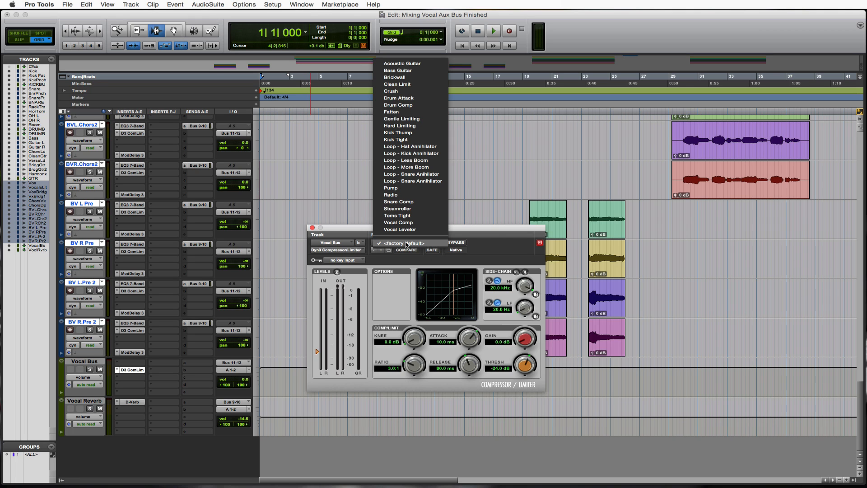
pyautogui.click(420, 223)
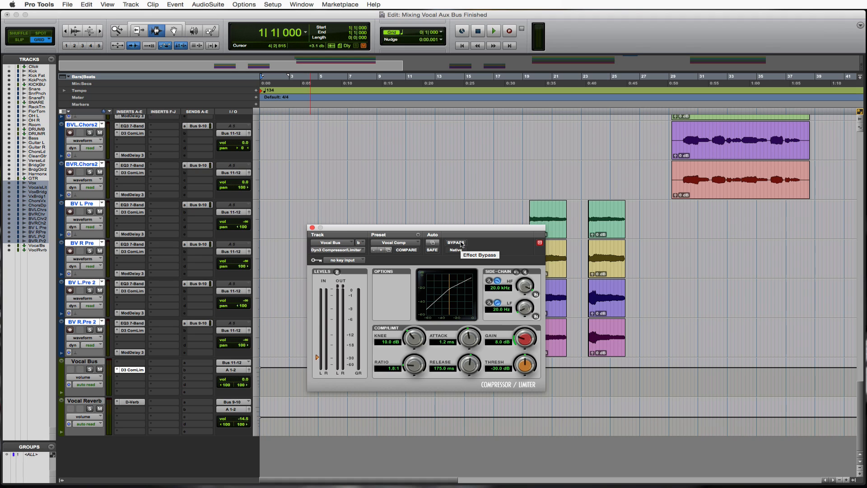
pyautogui.click(461, 244)
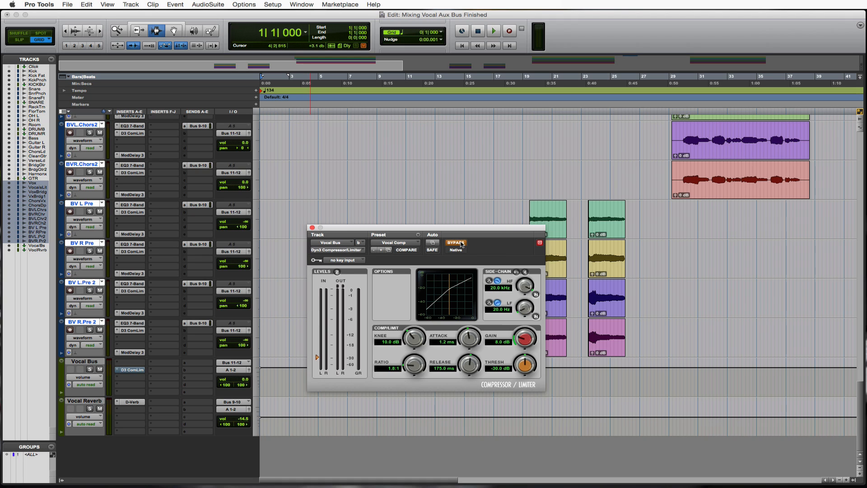
pyautogui.click(312, 228)
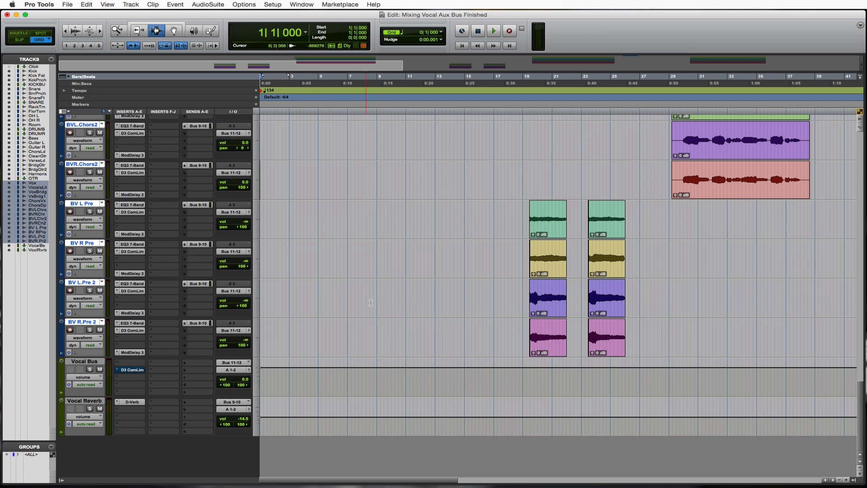
# Play from the start of the first Vocals Lite clip, set the Vocals Lite volume to +9.0 dB, and stop playback.
pyautogui.scroll(10, 428, 298)
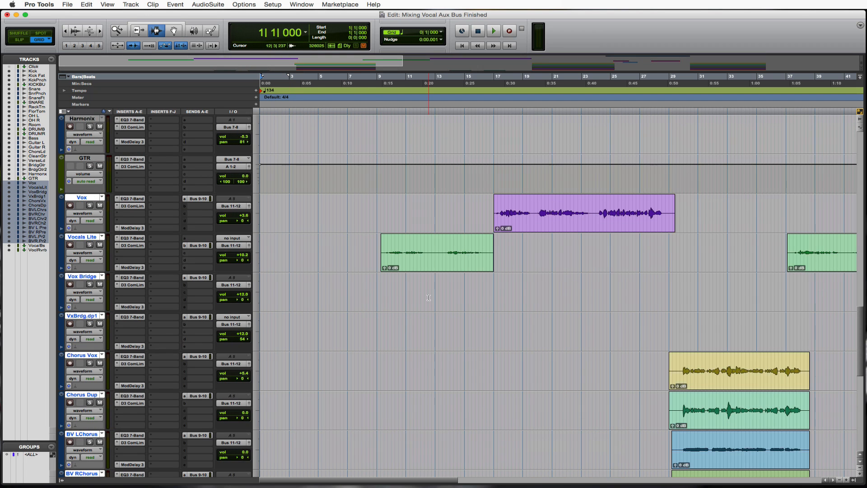
pyautogui.click(385, 238)
pyautogui.press('space')
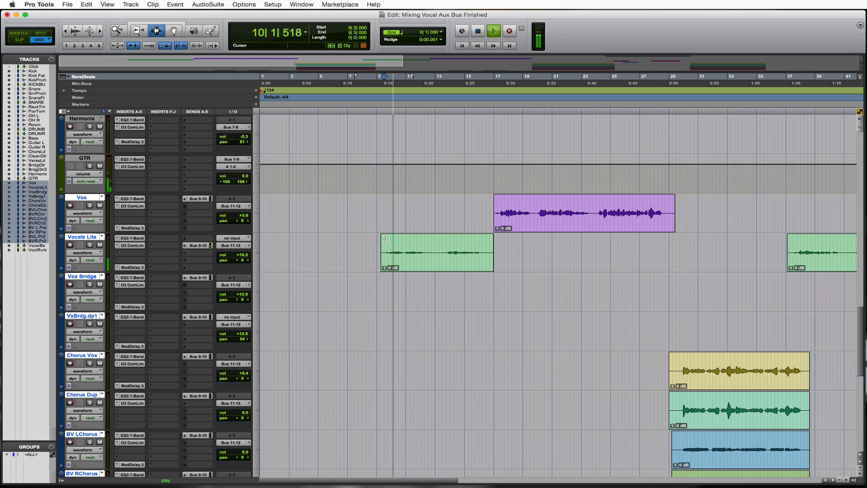
pyautogui.moveTo(244, 255); pyautogui.dragTo(244, 257)
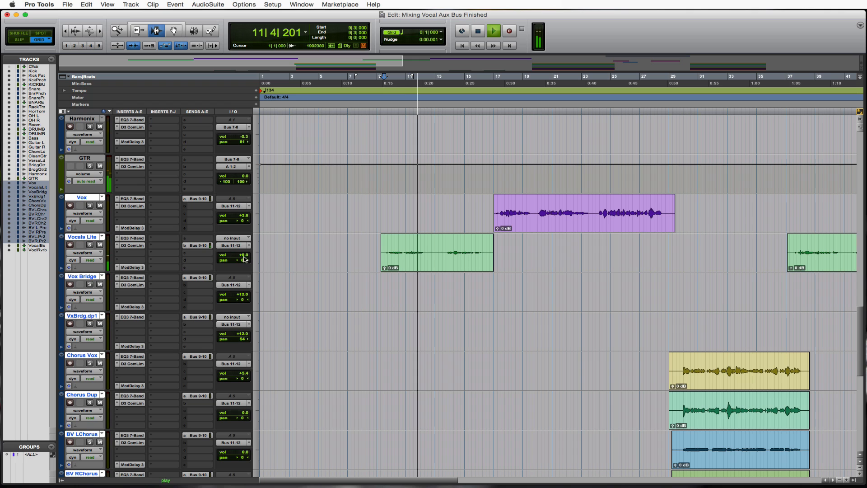
pyautogui.click(243, 217)
pyautogui.moveTo(243, 218); pyautogui.dragTo(242, 217)
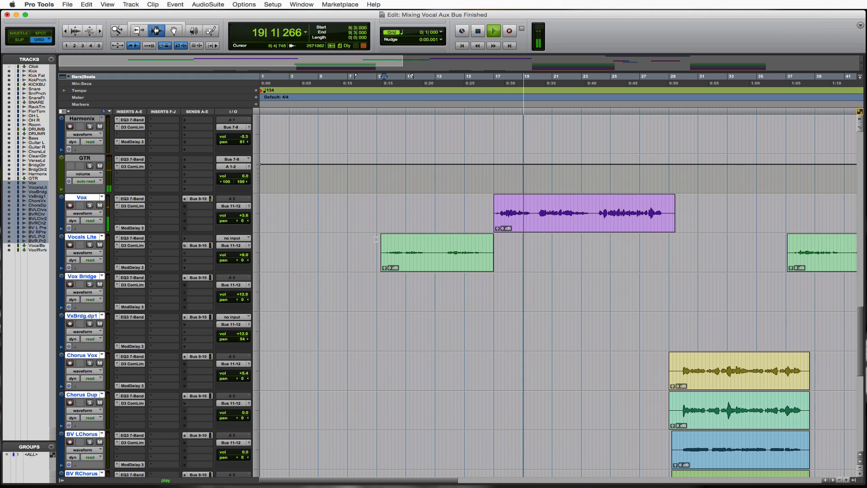
pyautogui.hscroll(10, 376, 240)
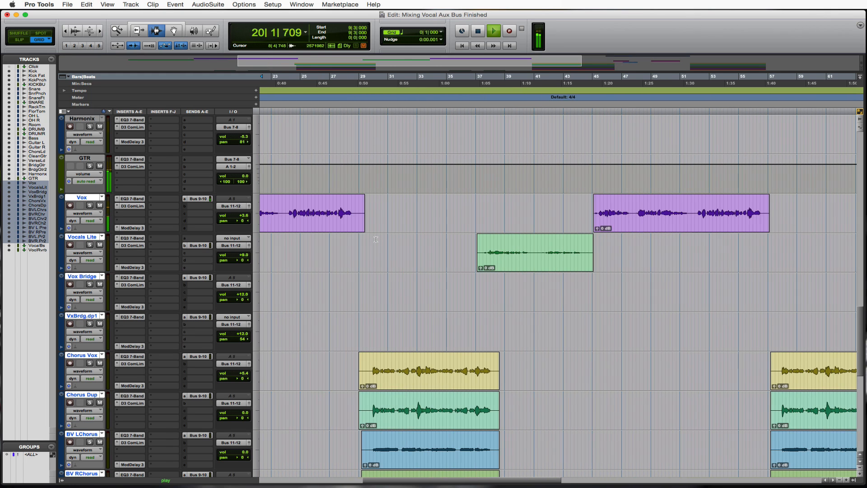
pyautogui.press('space')
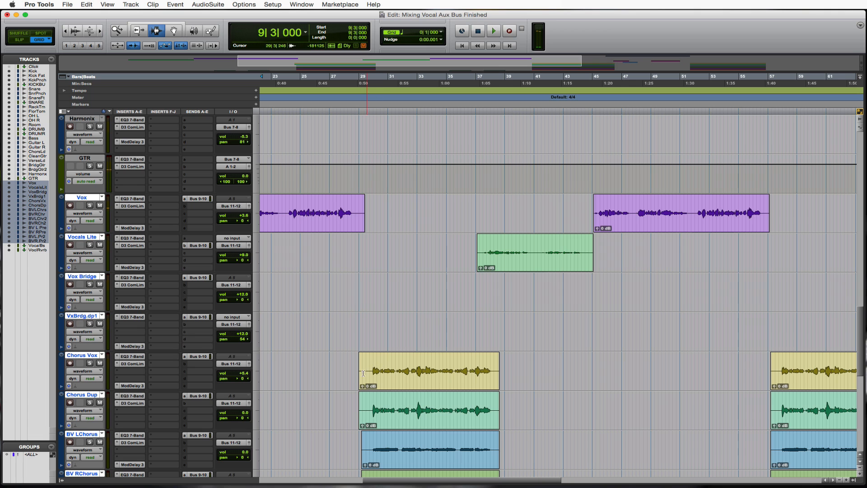
# Place the edit cursor at 19|2|000, just before the first BV L Pre clip.
pyautogui.click(366, 371)
pyautogui.hscroll(-3, 329, 366)
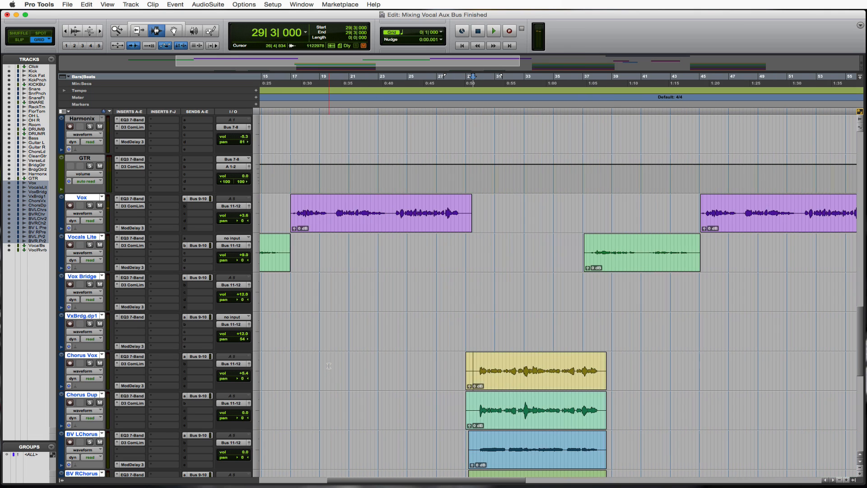
pyautogui.scroll(-8, 329, 366)
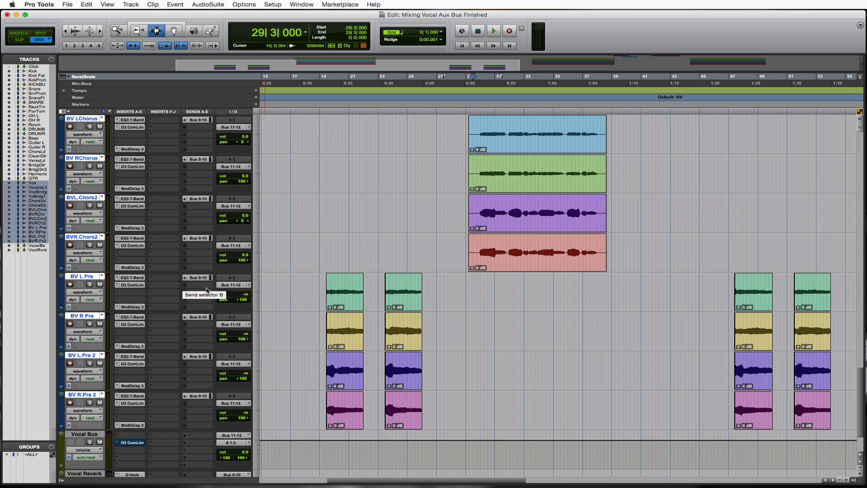
pyautogui.click(323, 291)
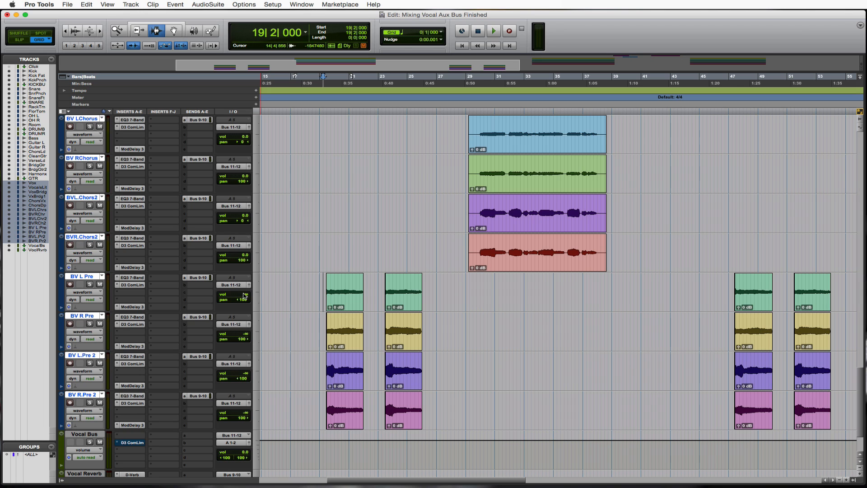
# Create an Edit and Mix group named BV PRE from the BV L Pre and BV R Pre tracks.
pyautogui.click(95, 276)
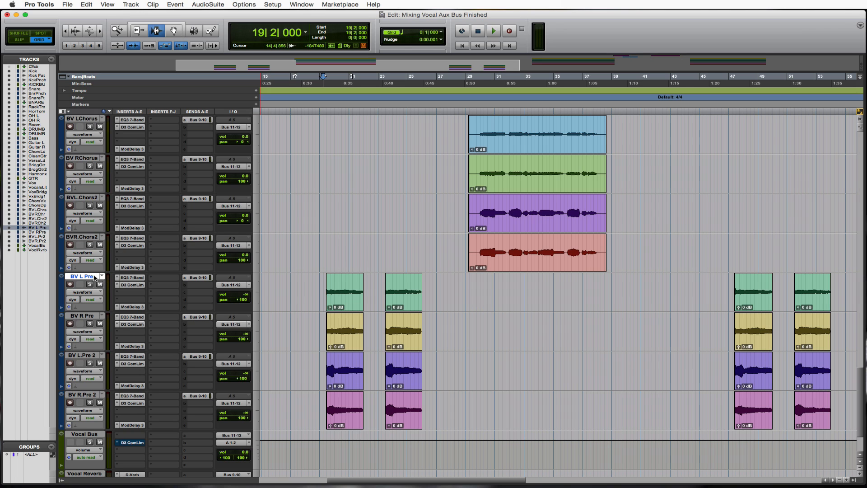
pyautogui.press('super+s')
pyautogui.keyDown('shift'); pyautogui.click(85, 317); pyautogui.keyUp('shift')
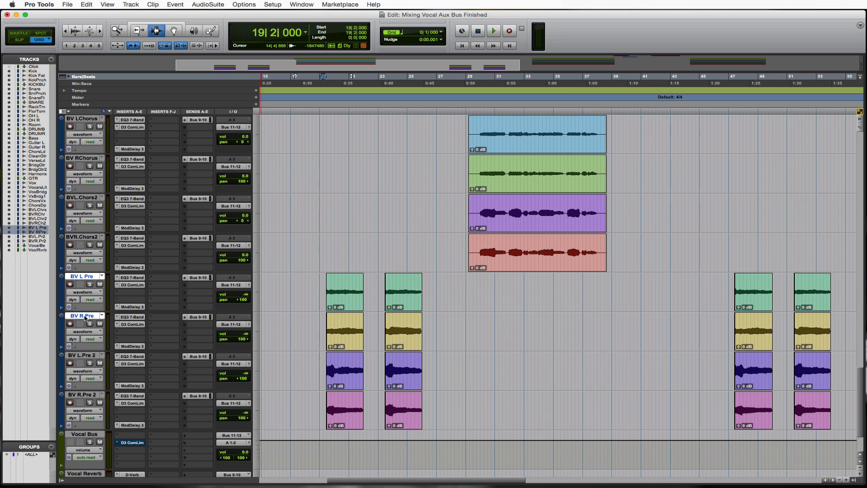
pyautogui.press('super+g')
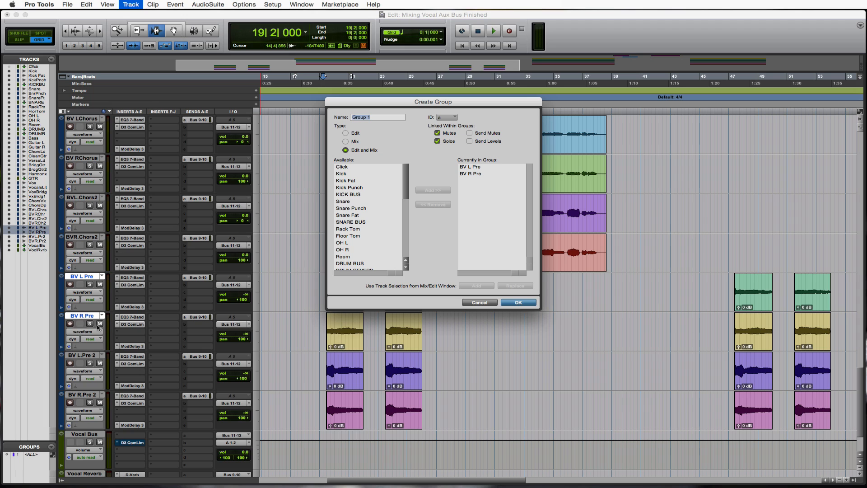
pyautogui.write('BV PRE')
pyautogui.press('Return')
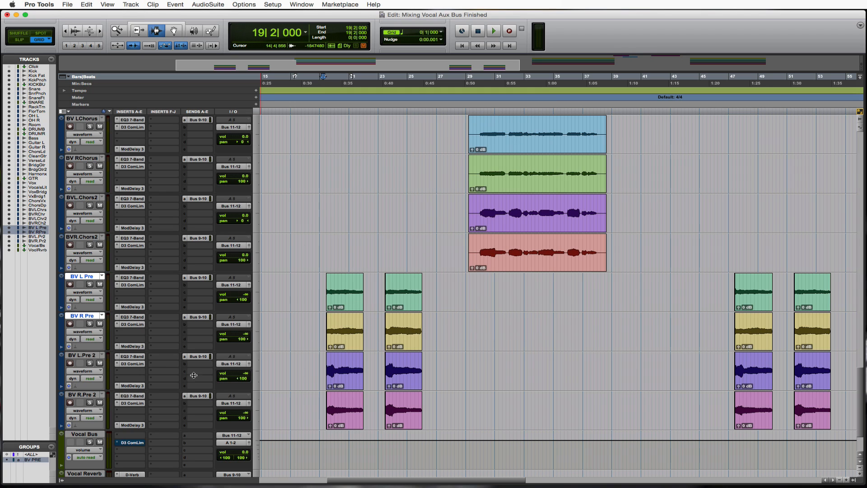
# Set the BV PRE group's volume to about -2.8 dB while playing the pre-chorus from 19|3|000, stop playback and save the session.
pyautogui.moveTo(246, 297)
pyautogui.mouseDown()
pyautogui.moveTo(249, 280)
pyautogui.moveTo(246, 293)
pyautogui.mouseUp()
pyautogui.click(246, 297)
pyautogui.press('space')
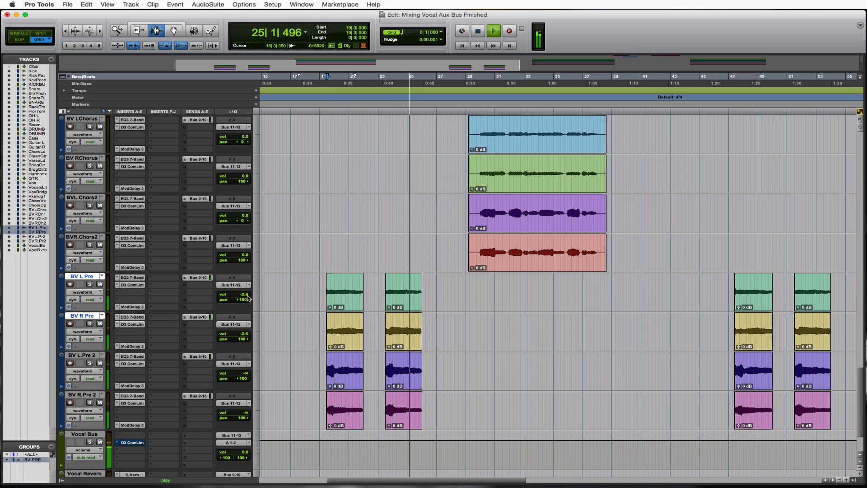
pyautogui.press('space')
pyautogui.press('super+s')
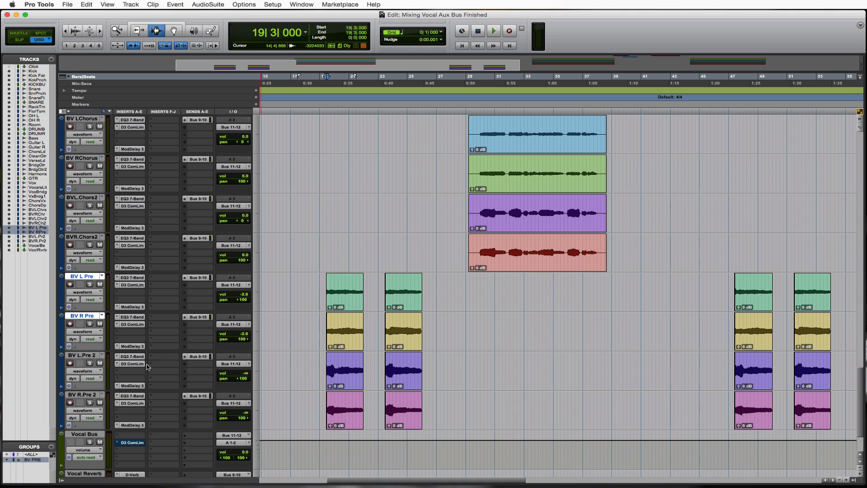
# Create an Edit and Mix group named BV PRE 2 from the BV L.Pre 2 and BV R.Pre 2 tracks.
pyautogui.click(89, 357)
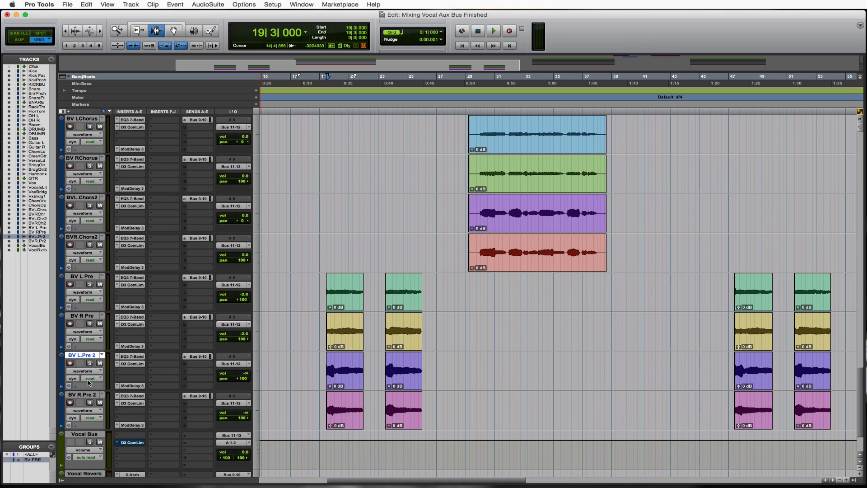
pyautogui.keyDown('shift'); pyautogui.click(86, 395); pyautogui.keyUp('shift')
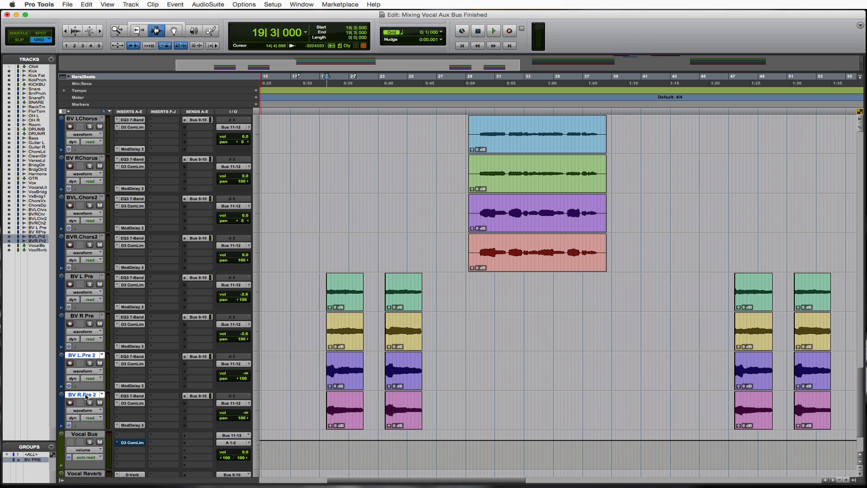
pyautogui.press('super+g')
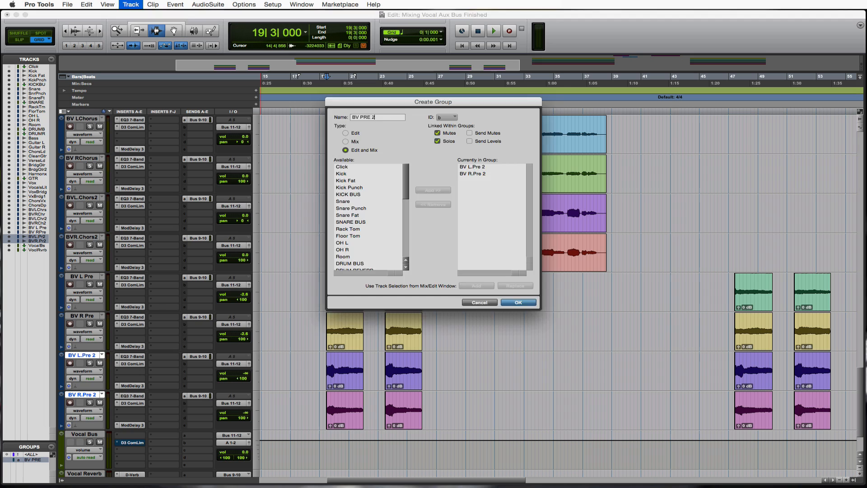
pyautogui.press('Return')
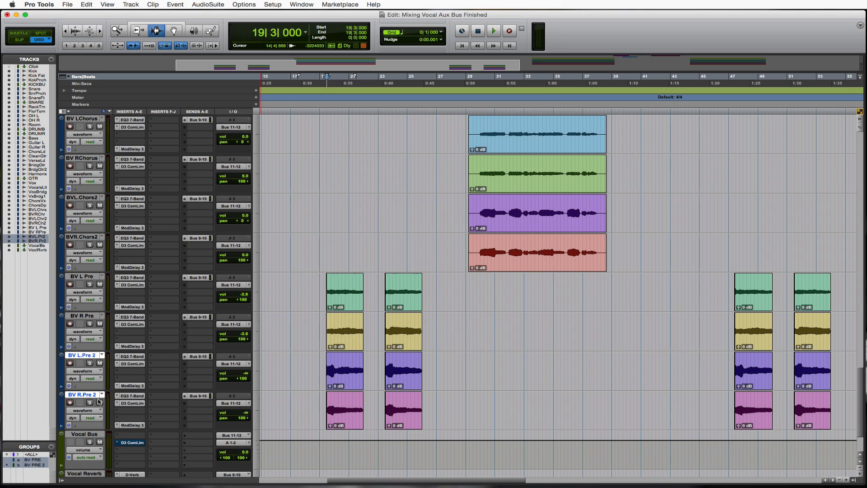
# Balance the groups against the playing pre-chorus, setting BV PRE 2 to about -5.3 dB and BV PRE to about -3.9 dB.
pyautogui.click(243, 374)
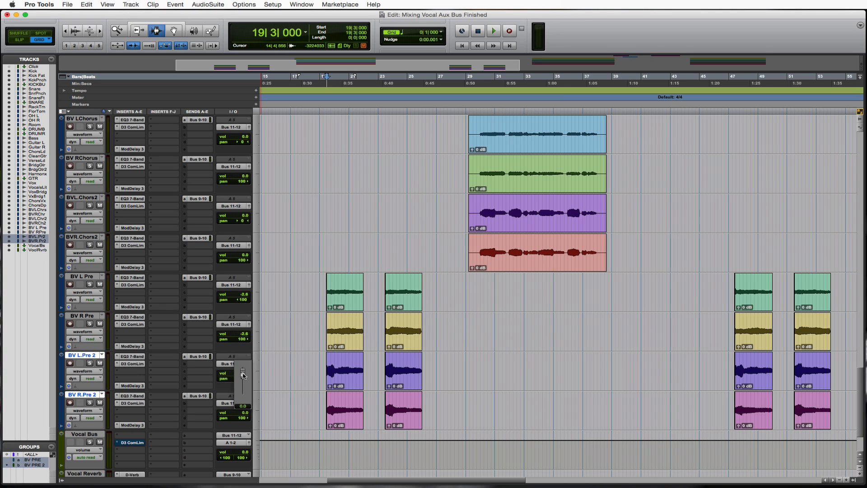
pyautogui.moveTo(243, 375); pyautogui.dragTo(247, 377)
pyautogui.press('space')
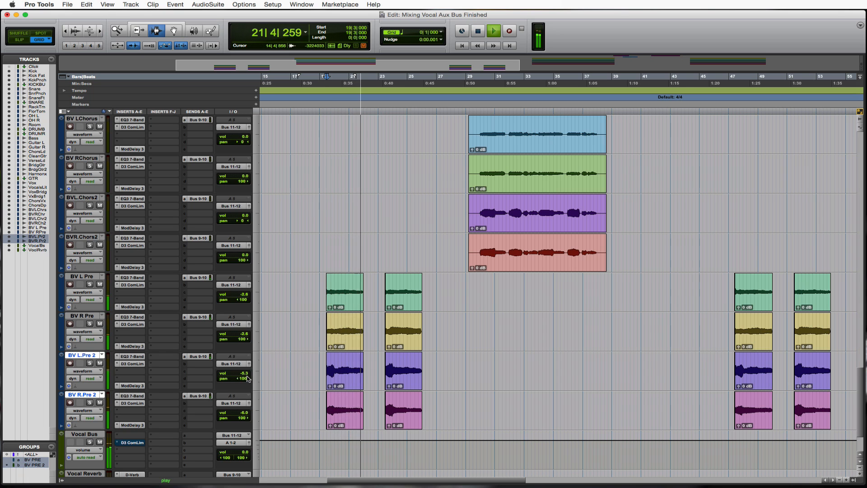
pyautogui.moveTo(244, 297); pyautogui.dragTo(243, 297)
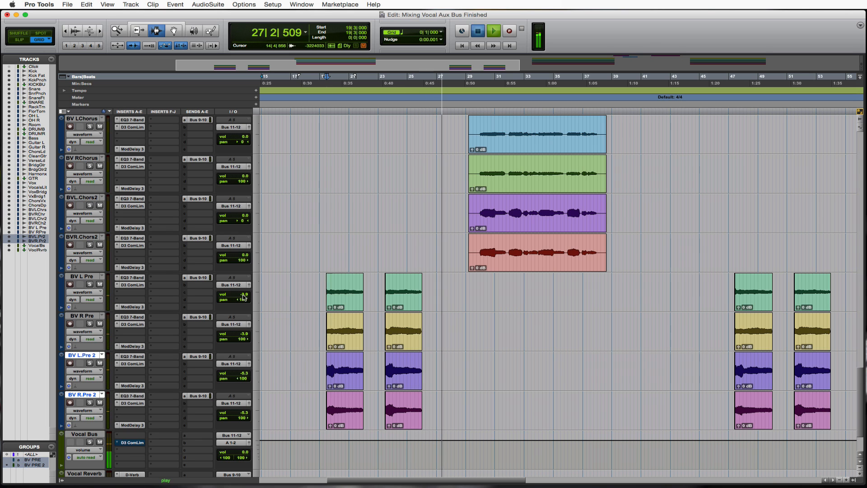
pyautogui.press('space')
# Pull the Chorus Dup volume all the way down and switch the edit mode to Slip.
pyautogui.scroll(5, 403, 304)
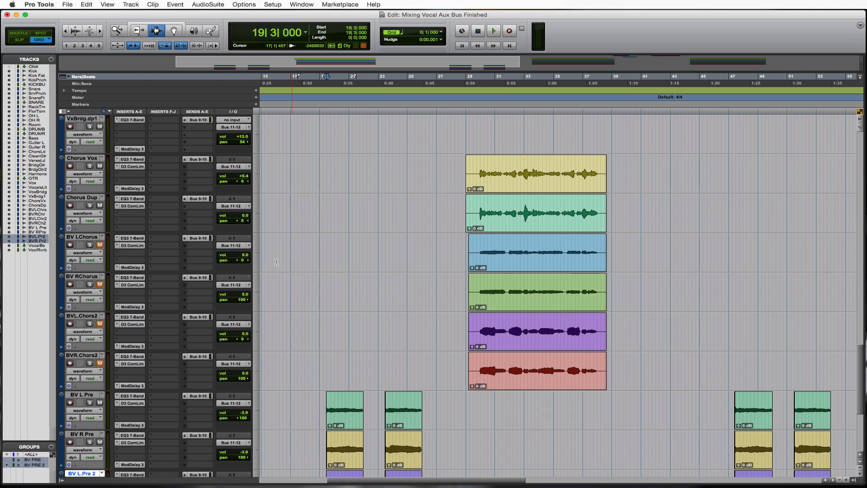
pyautogui.click(467, 176)
pyautogui.moveTo(247, 219); pyautogui.dragTo(248, 254)
pyautogui.press('F2')
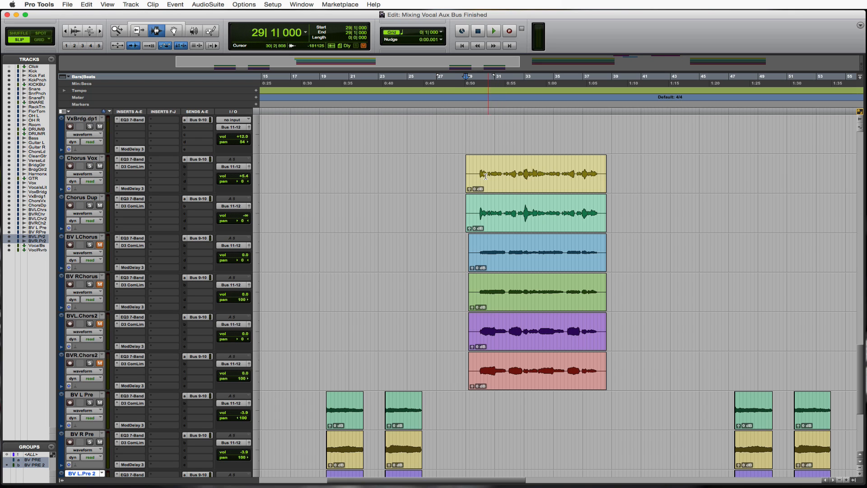
# Play the chorus from 27|4|199 and raise the Chorus Dup volume to about -20.6 dB.
pyautogui.click(475, 177)
pyautogui.press('space')
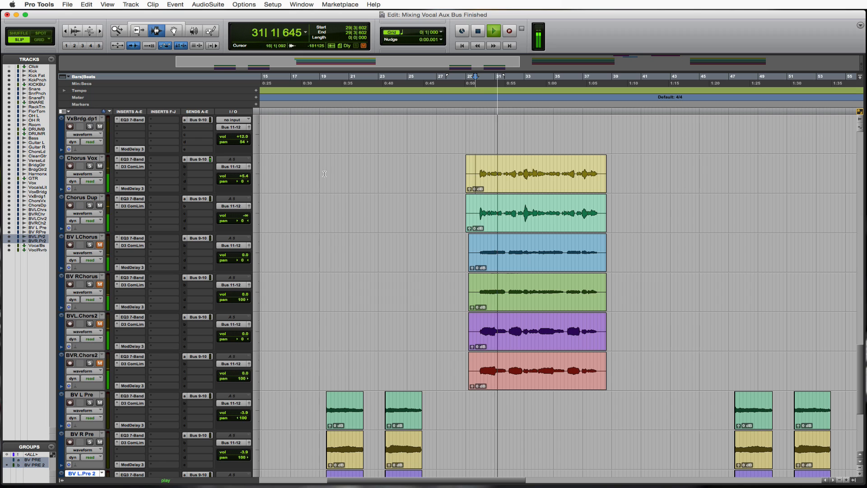
pyautogui.click(449, 174)
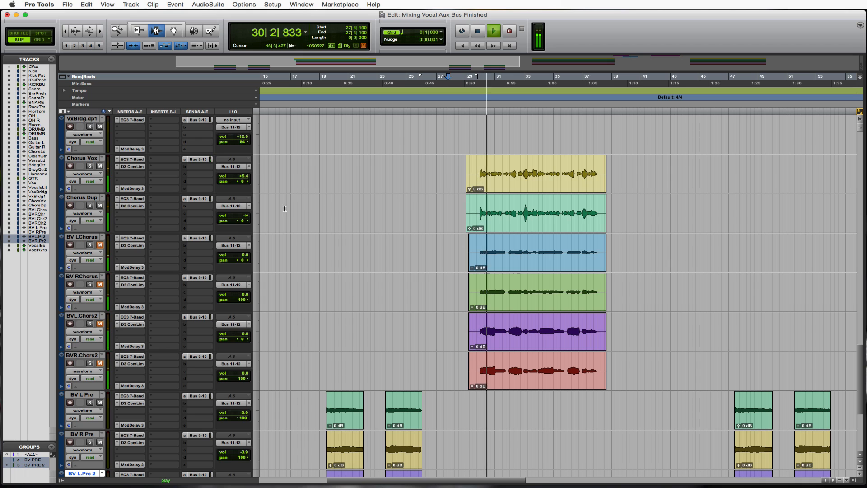
pyautogui.moveTo(245, 215); pyautogui.dragTo(246, 207)
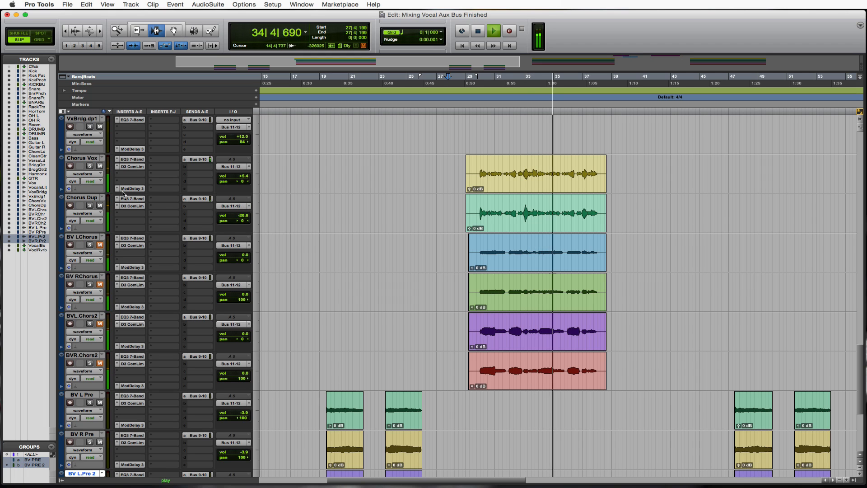
# Solo Chorus Dup briefly to audition it, stop playback and clear its solo.
pyautogui.click(92, 205)
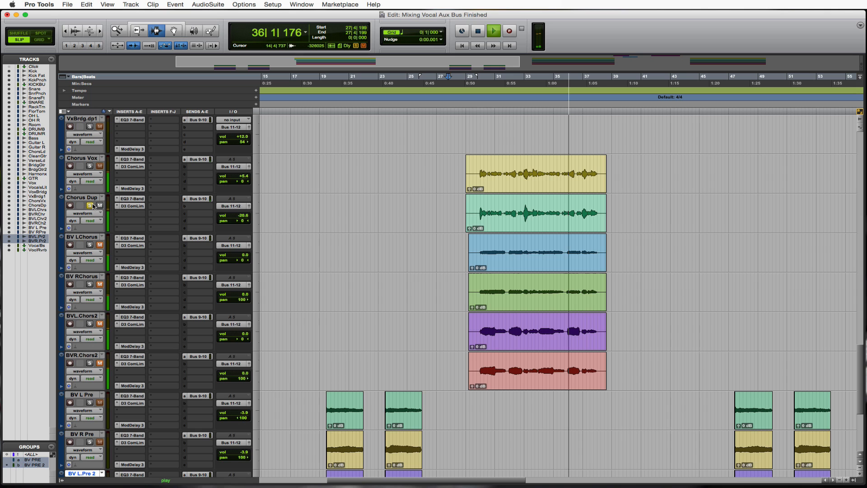
pyautogui.press('space')
pyautogui.click(92, 205)
# Compare Chorus Vox and Chorus Dup in solo from 29|3|721, and set the Chorus Dup volume to about -19.1 dB.
pyautogui.scroll(-5, 94, 206)
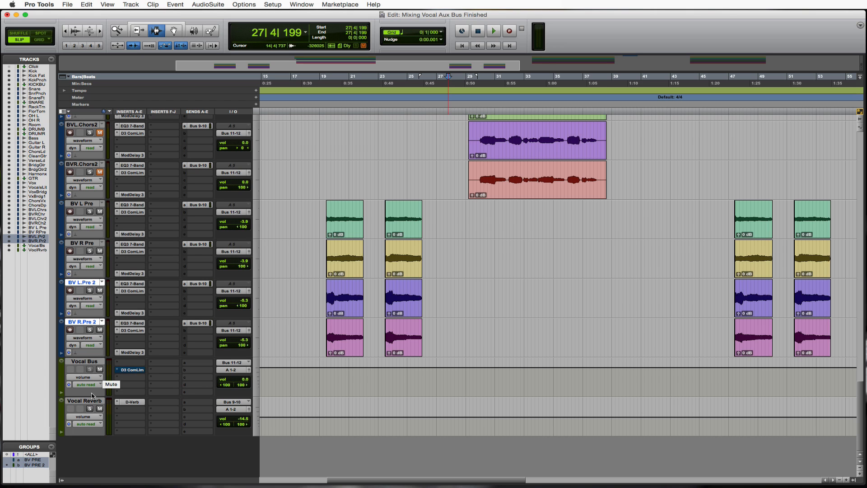
pyautogui.scroll(6, 100, 411)
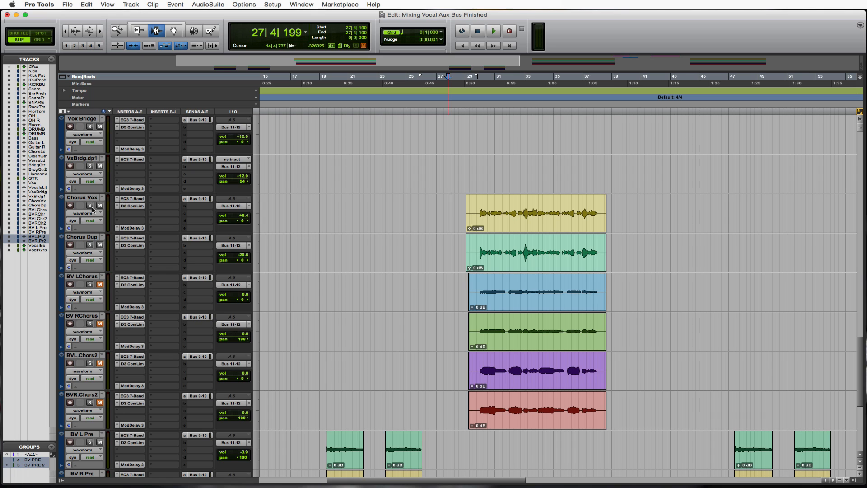
pyautogui.click(89, 205)
pyautogui.click(476, 217)
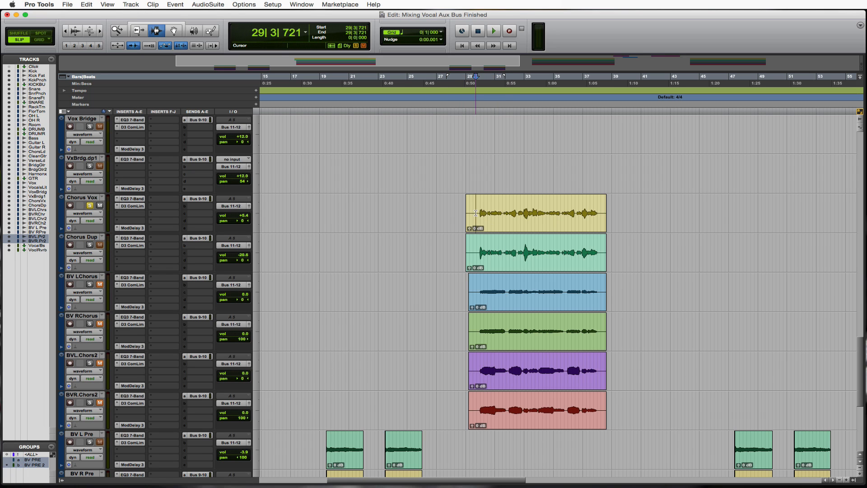
pyautogui.press('space')
pyautogui.click(90, 245)
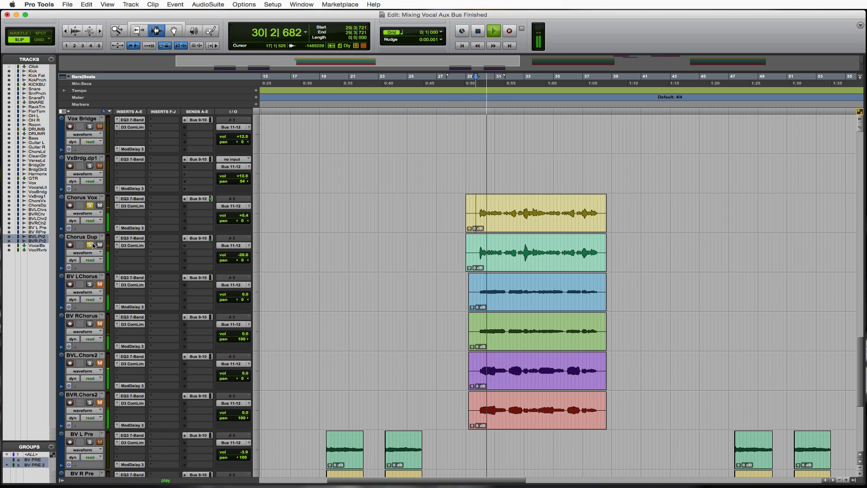
pyautogui.click(90, 206)
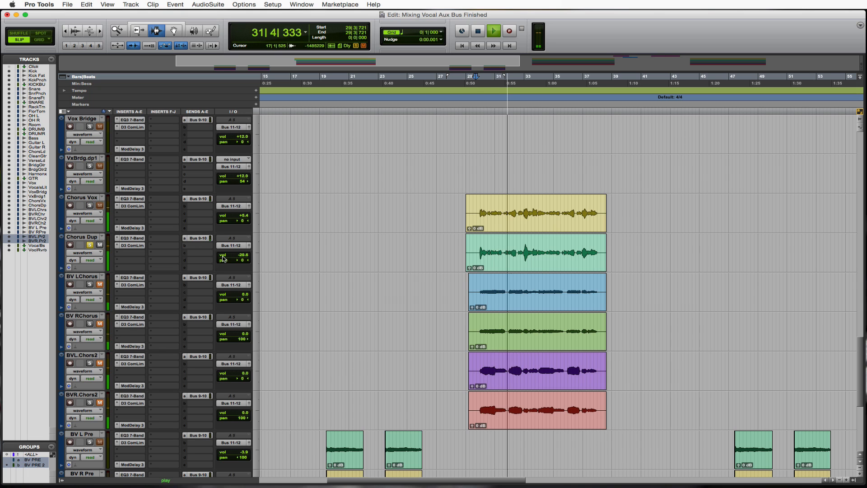
pyautogui.moveTo(238, 258); pyautogui.dragTo(239, 256)
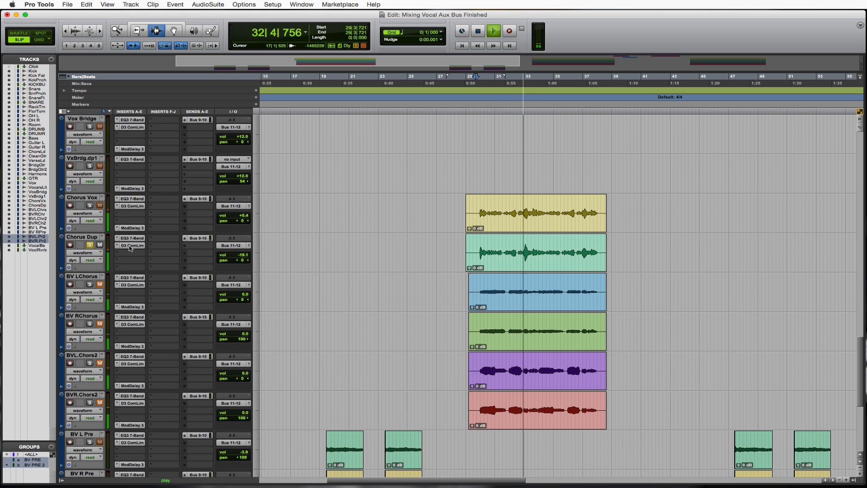
# Check Chorus Vox and Chorus Dup soloed together, clear both solos and play the chorus in the full mix.
pyautogui.click(89, 205)
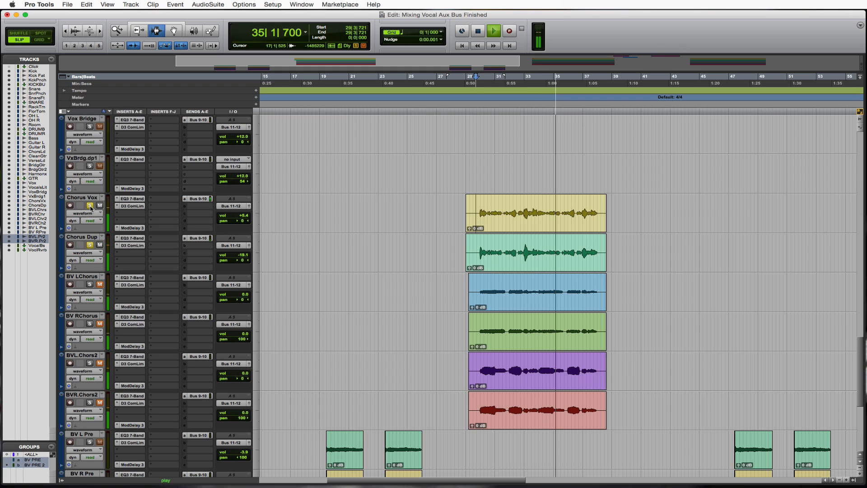
pyautogui.press('space')
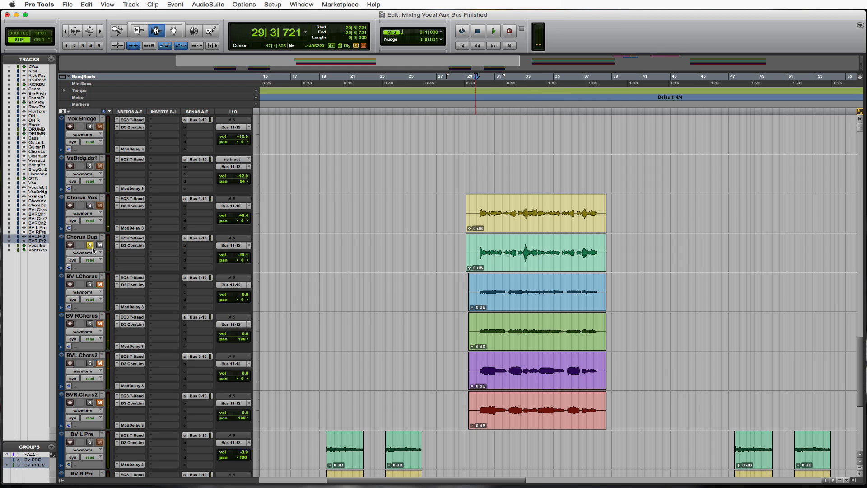
pyautogui.click(91, 246)
pyautogui.press('space')
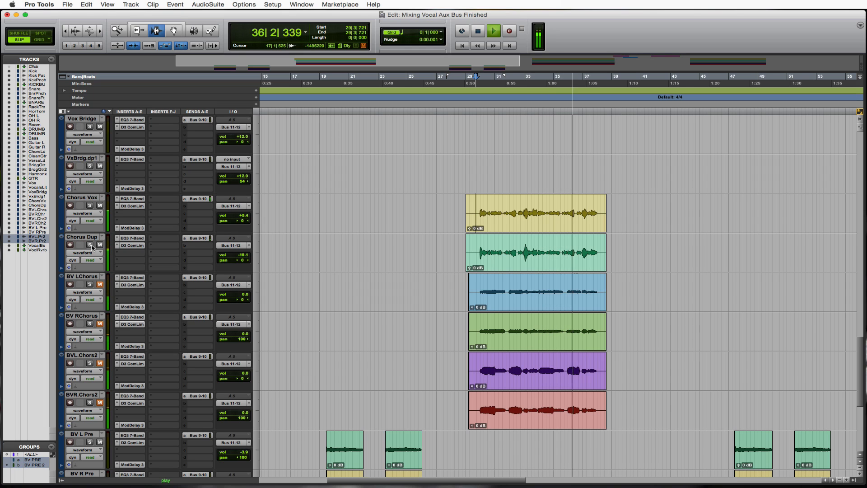
pyautogui.press('space')
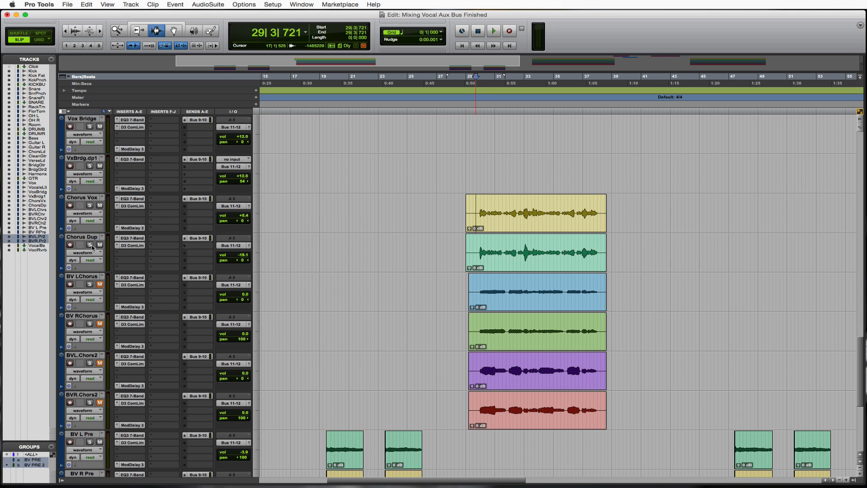
# In the Chorus Vox Dyn3 compressor, set the ratio to 3.0:1 and the threshold to about -33.8 dB during playback.
pyautogui.click(140, 206)
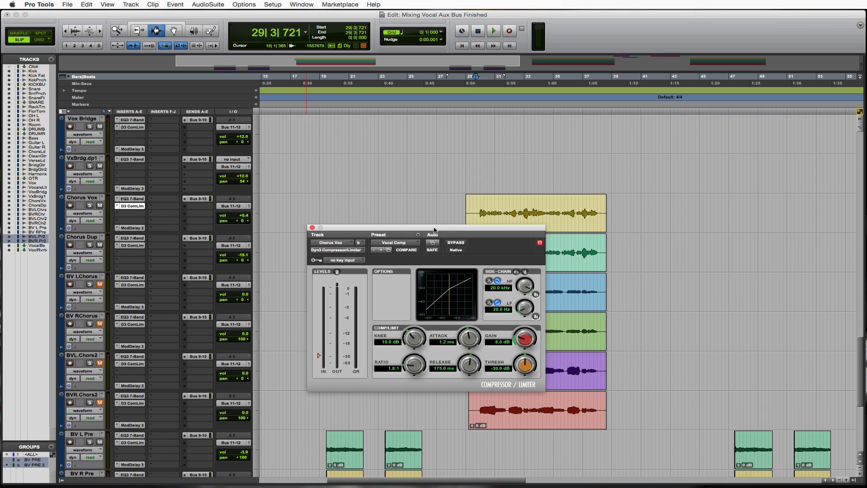
pyautogui.press('space')
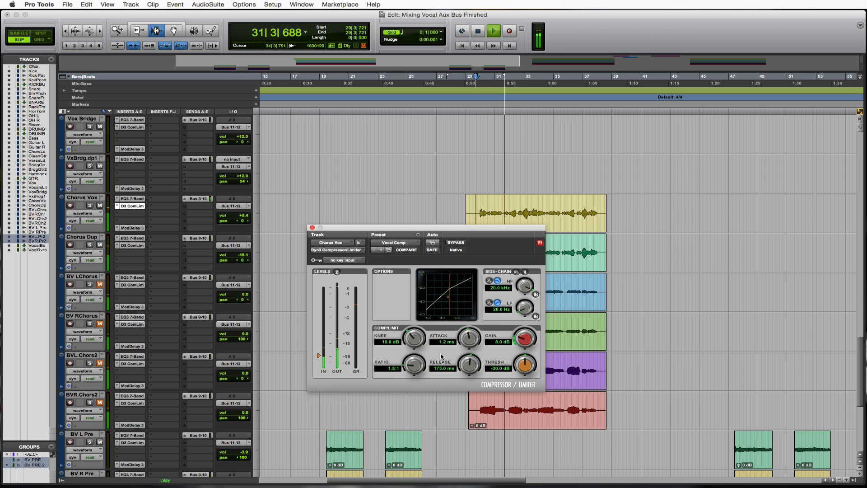
pyautogui.moveTo(420, 367); pyautogui.dragTo(414, 358)
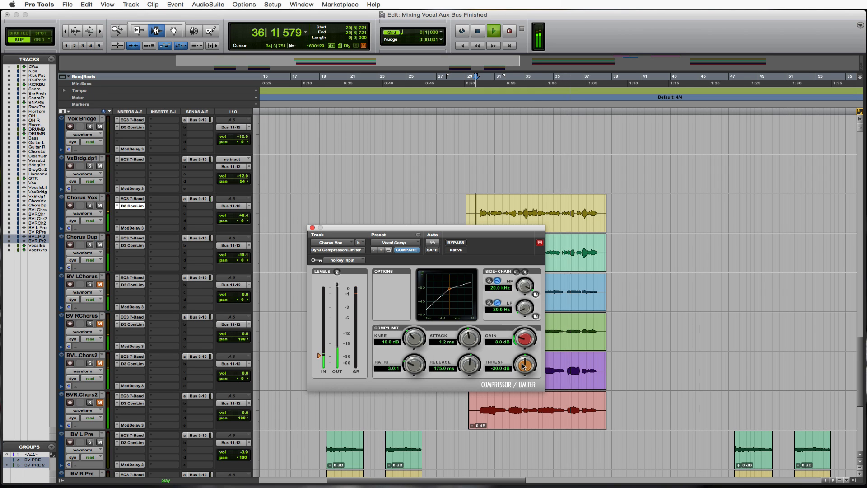
pyautogui.moveTo(523, 366); pyautogui.dragTo(521, 372)
pyautogui.press('space')
# Replay the chorus from 29|3|721, set the Chorus Vox compressor's gain to 9.5 dB and stop playback.
pyautogui.press('space')
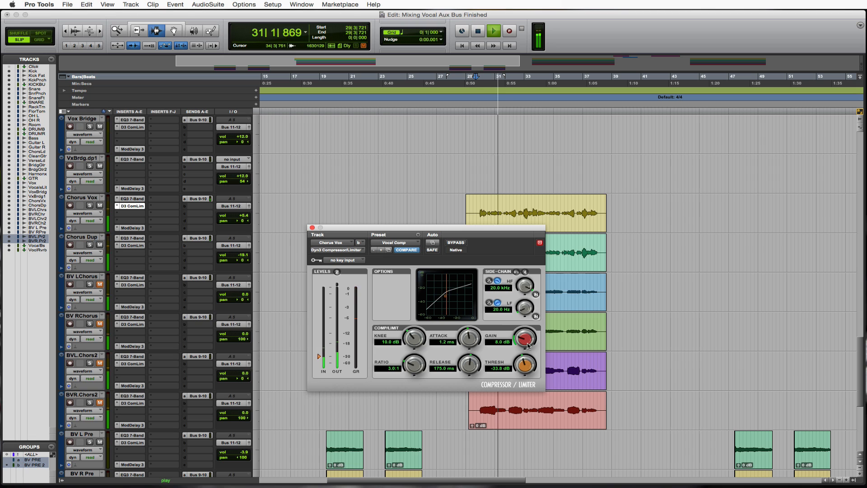
pyautogui.moveTo(528, 341); pyautogui.dragTo(526, 334)
pyautogui.moveTo(525, 334); pyautogui.dragTo(524, 335)
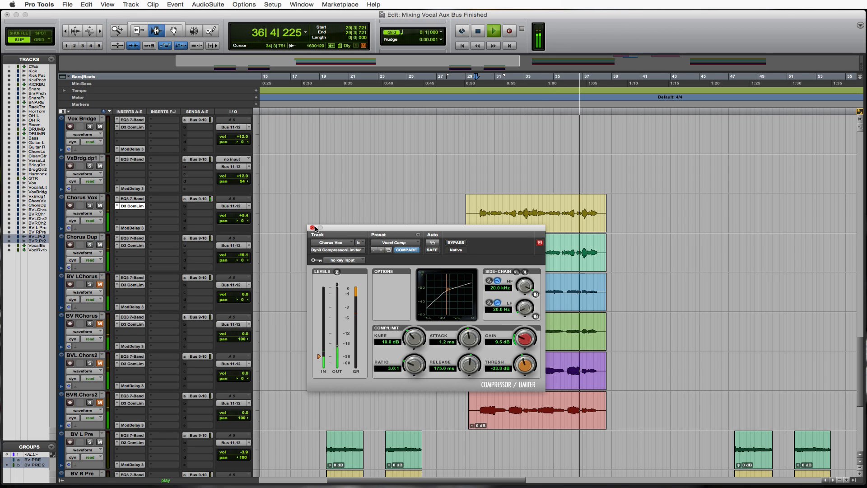
pyautogui.press('space')
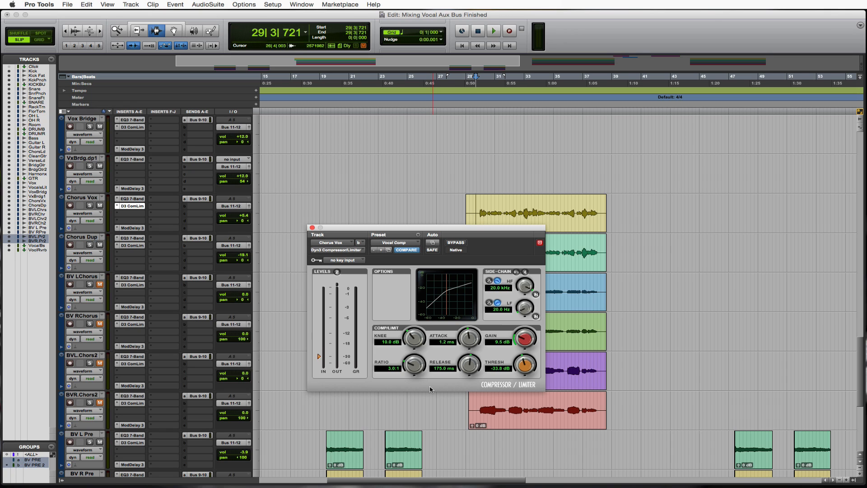
# Set the playback start to 29|4|117 and create an Edit and Mix group named BV Chorus from BV LChorus and BV RChorus.
pyautogui.click(312, 228)
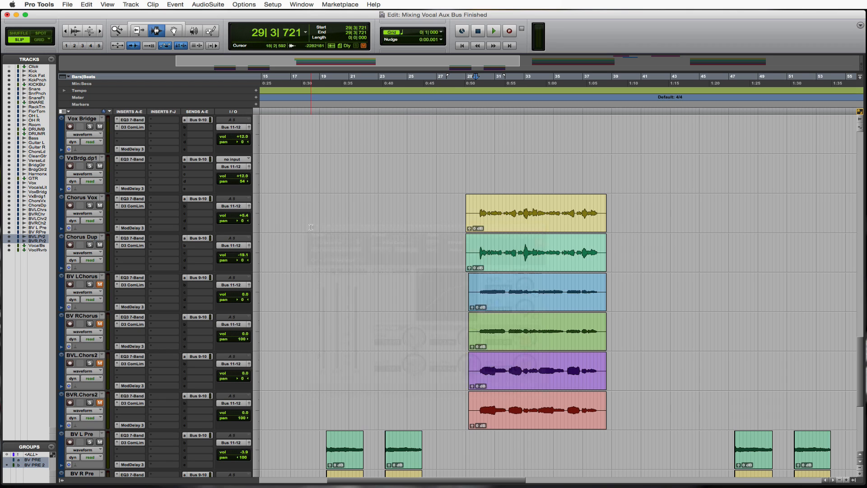
pyautogui.click(477, 217)
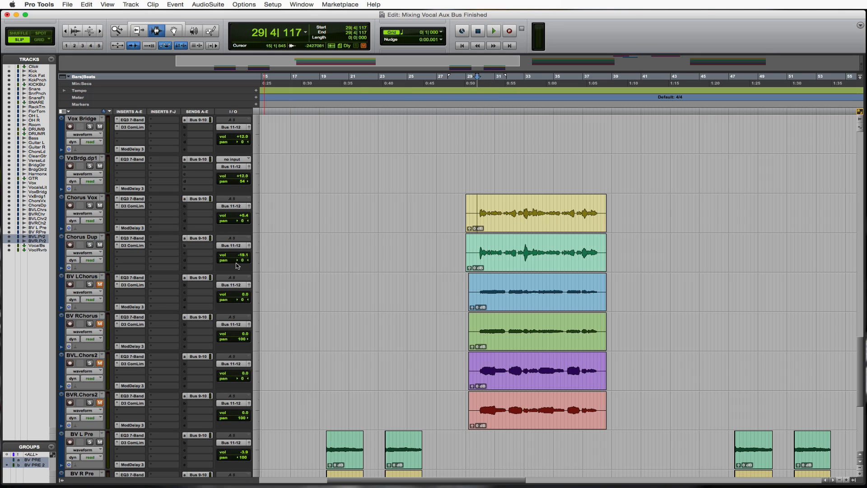
pyautogui.click(96, 277)
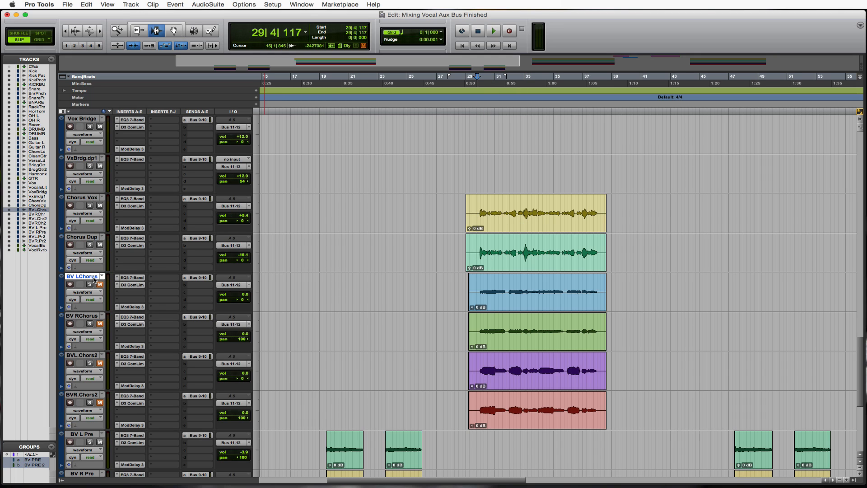
pyautogui.keyDown('shift'); pyautogui.click(95, 316); pyautogui.keyUp('shift')
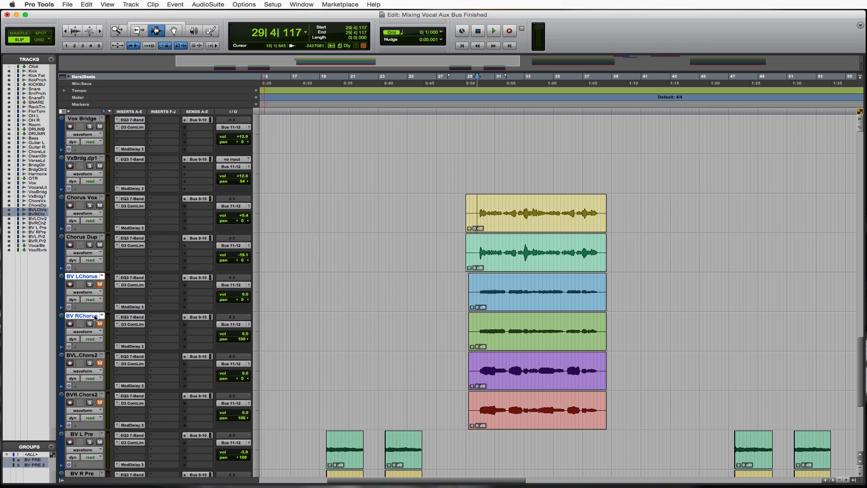
pyautogui.press('super+g')
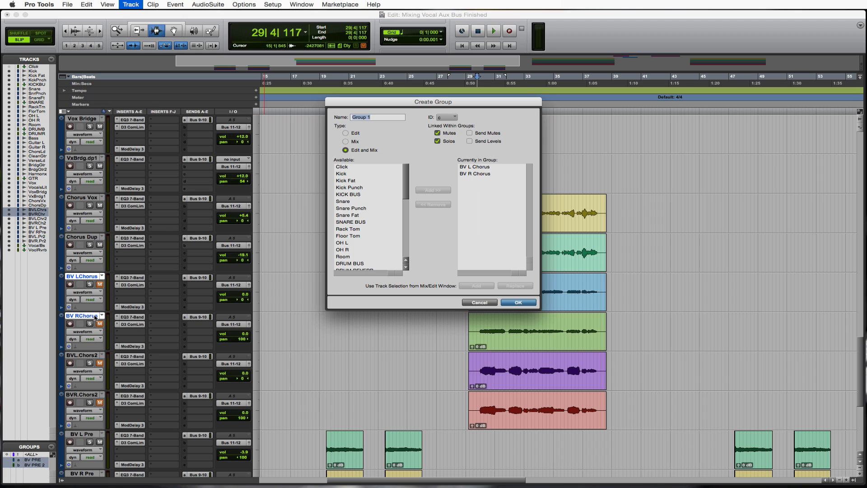
pyautogui.write('BV Chorus')
pyautogui.press('Return')
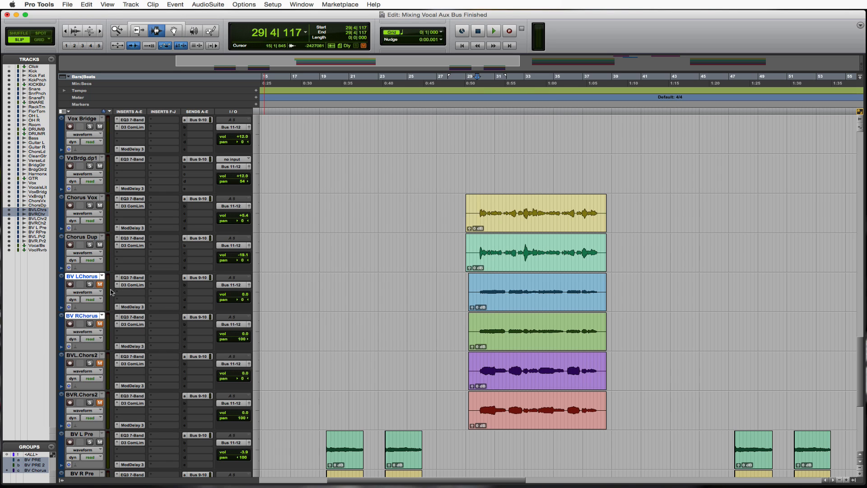
# Unmute the BV Chorus group and raise its volume from minimum to +1.8 dB while playing the chorus.
pyautogui.moveTo(244, 295); pyautogui.dragTo(247, 335)
pyautogui.press('space')
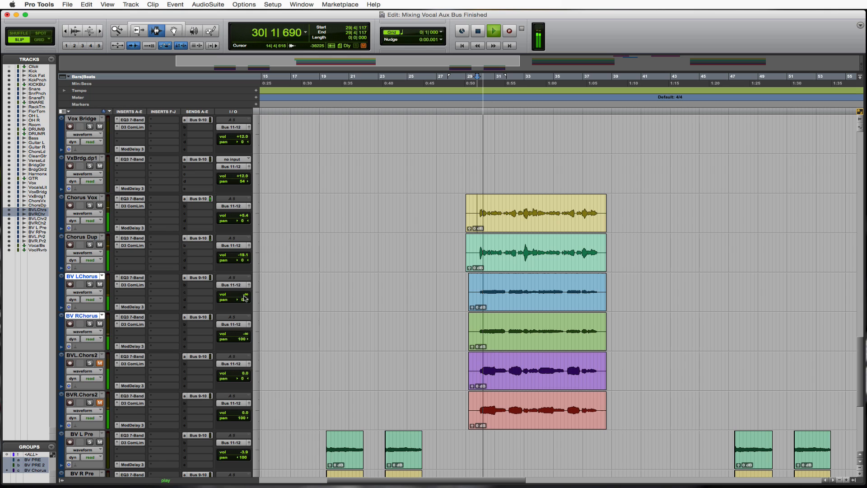
pyautogui.moveTo(244, 295); pyautogui.dragTo(247, 270)
pyautogui.press('space')
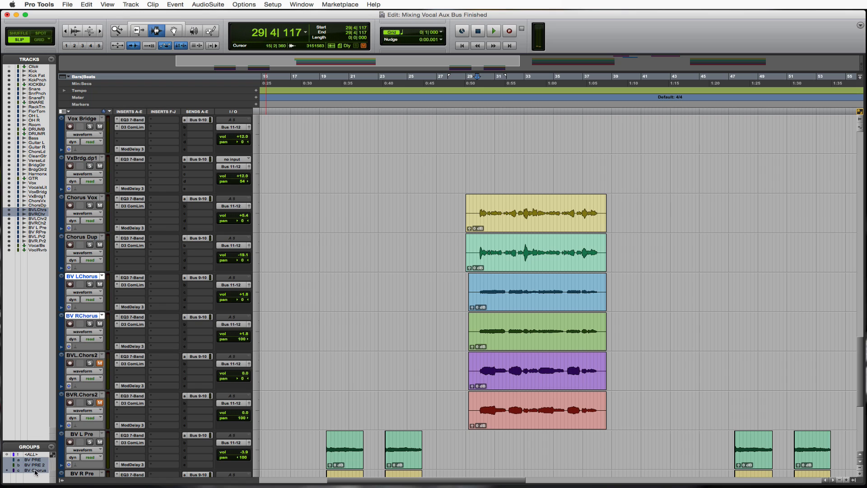
# Turn off the BV Chorus group and pan BV LChorus and BVL.Chors2 hard left to 100.
pyautogui.click(35, 471)
pyautogui.moveTo(244, 301); pyautogui.dragTo(213, 304)
pyautogui.moveTo(243, 378); pyautogui.dragTo(208, 379)
# Re-enable the BV Chorus group, try louder levels while replaying the chorus, and set its volume to +1.8 dB.
pyautogui.press('space')
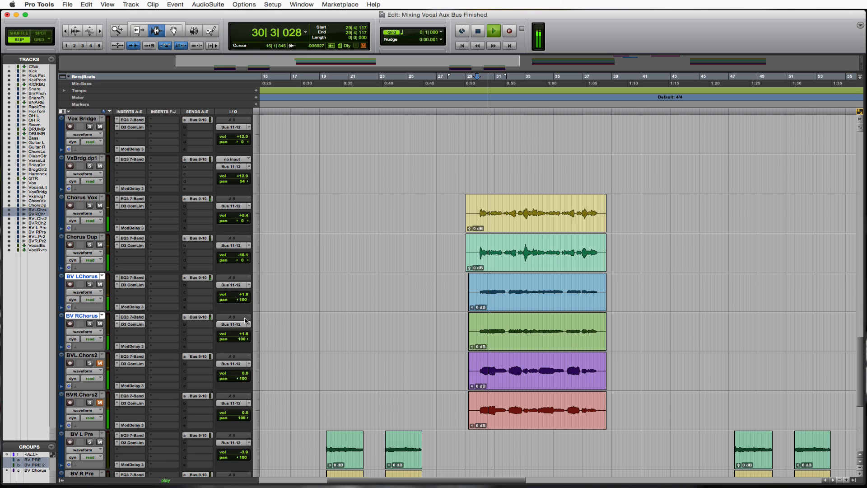
pyautogui.click(243, 294)
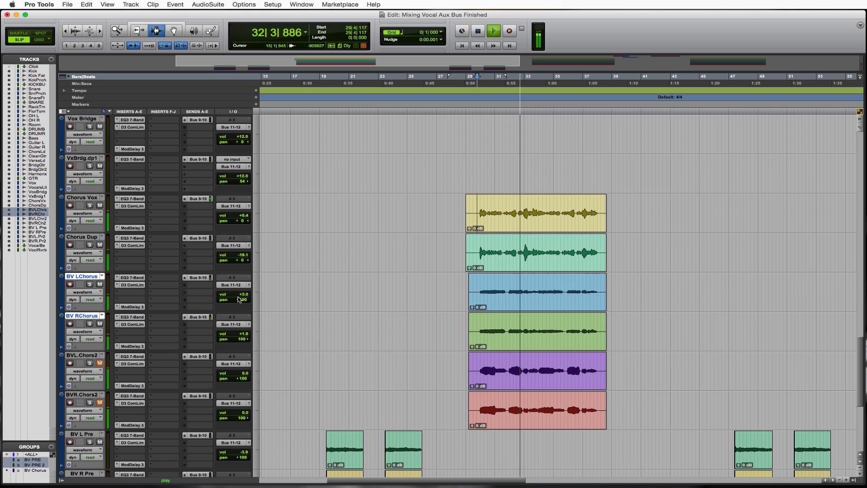
pyautogui.press('space')
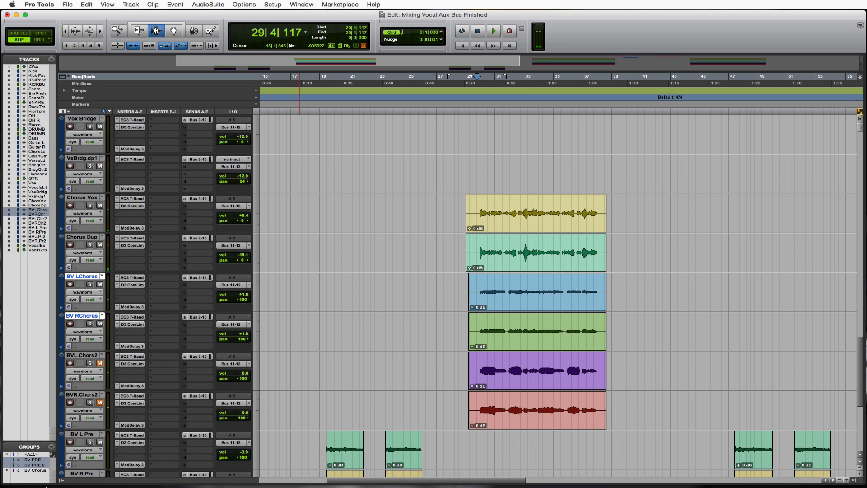
pyautogui.moveTo(31, 464)
pyautogui.moveTo(239, 298); pyautogui.dragTo(241, 295)
pyautogui.press('space')
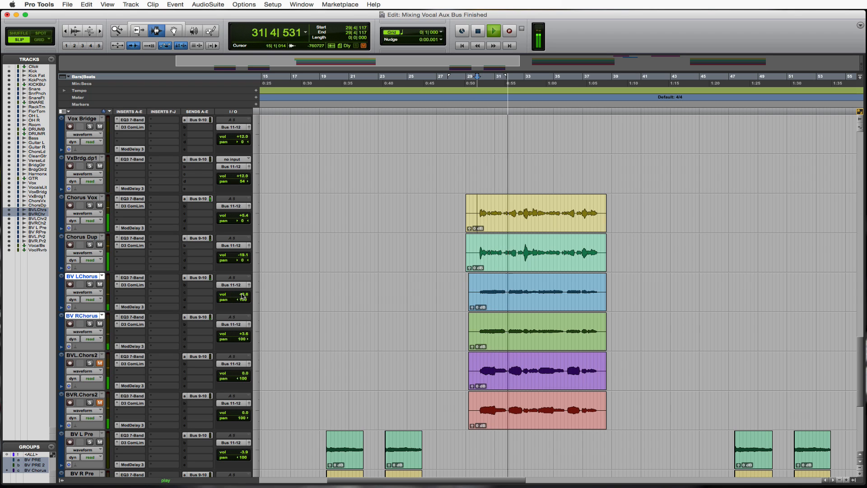
pyautogui.moveTo(242, 296); pyautogui.dragTo(243, 297)
pyautogui.press('space')
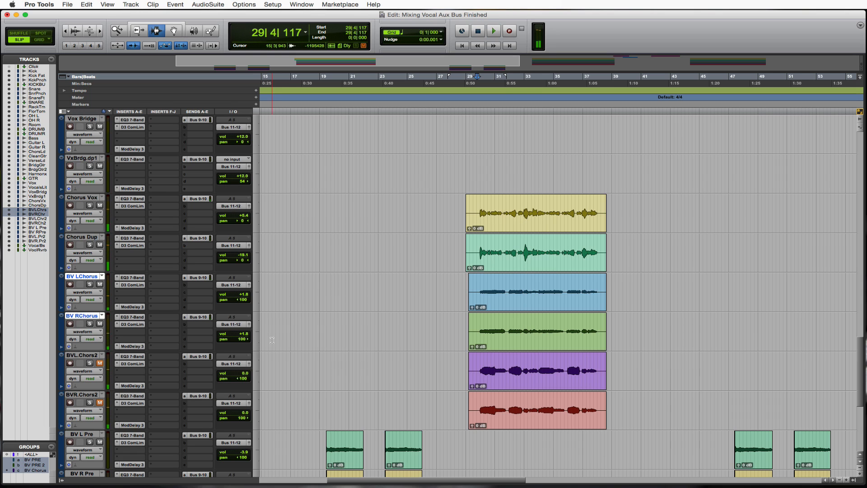
# Create an Edit and Mix group named BV Chorus 2 from BVL.Chors2 and BVR.Chors2.
pyautogui.click(87, 356)
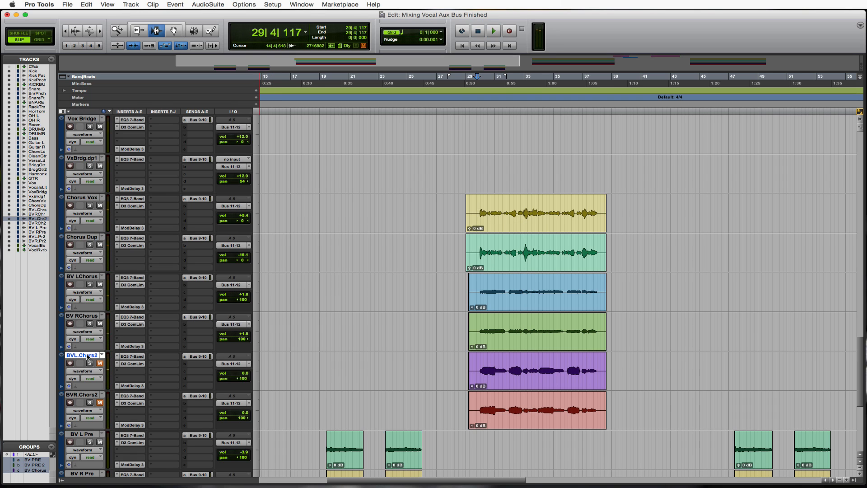
pyautogui.keyDown('shift'); pyautogui.click(94, 395); pyautogui.keyUp('shift')
pyautogui.press('super+g')
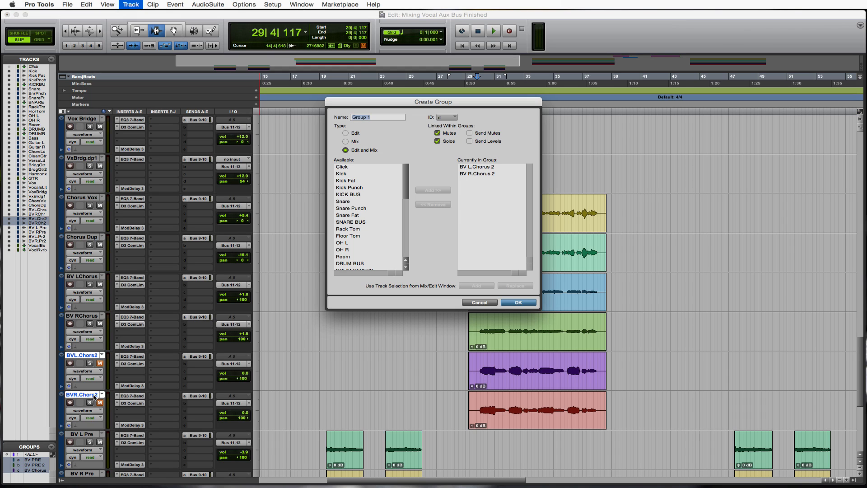
pyautogui.write('BV Chorus 2')
pyautogui.press('Return')
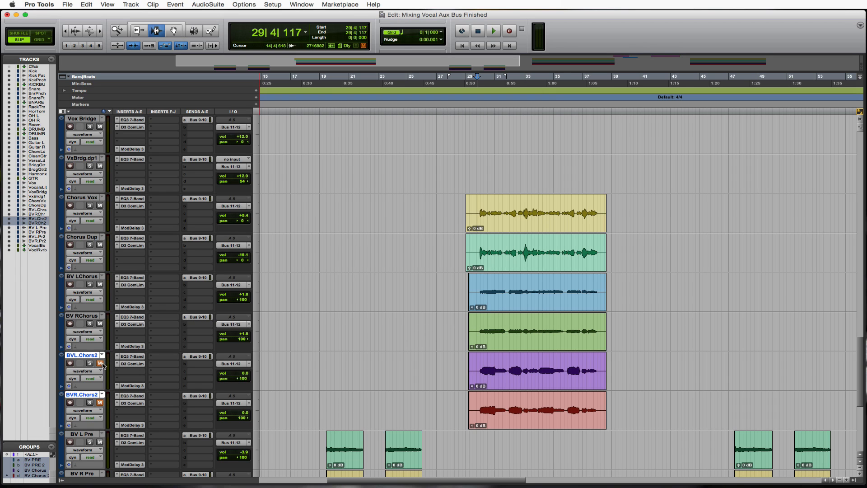
# Unmute the BV Chorus 2 group and raise its volume from minimum to about -3.4 dB while playing the chorus.
pyautogui.moveTo(246, 374); pyautogui.dragTo(247, 422)
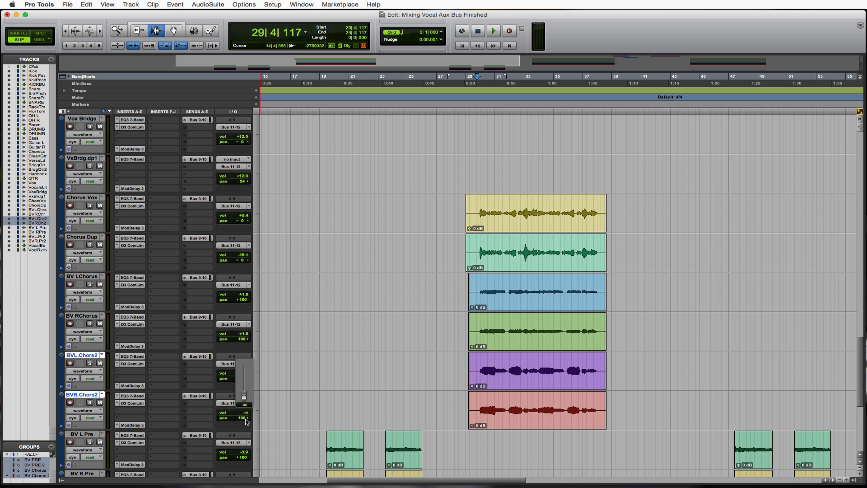
pyautogui.press('space')
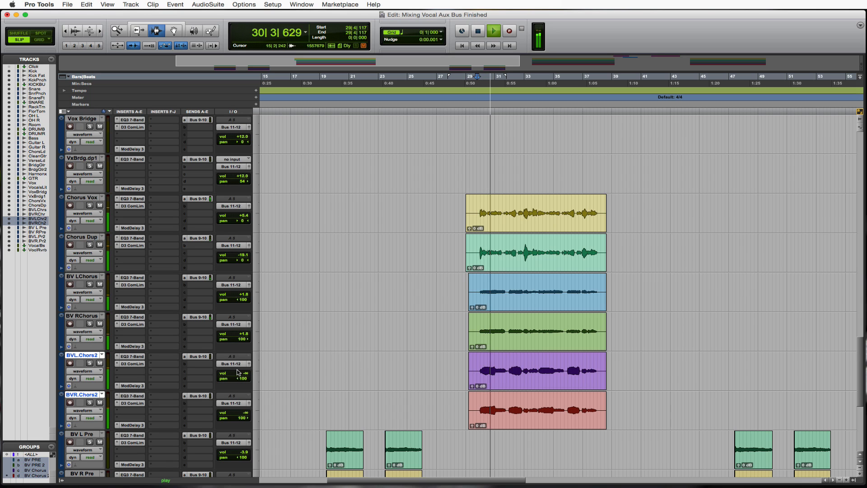
pyautogui.moveTo(235, 373)
pyautogui.mouseDown()
pyautogui.moveTo(238, 352)
pyautogui.moveTo(240, 374)
pyautogui.mouseUp()
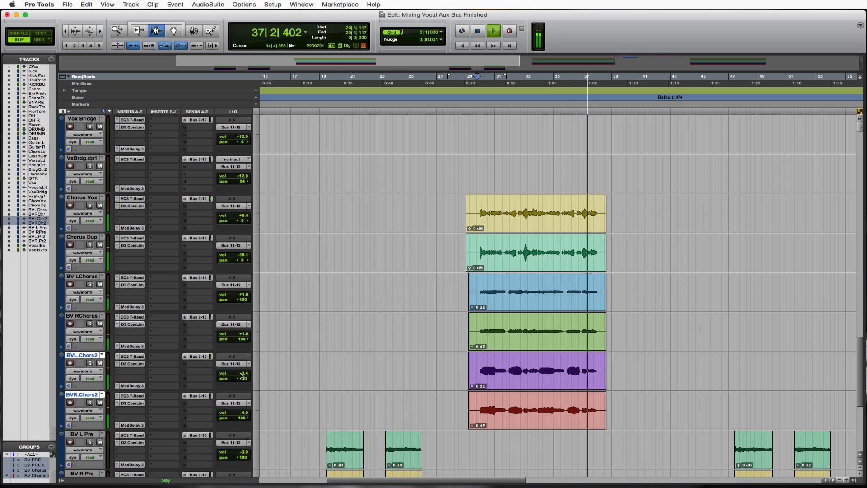
pyautogui.press('space')
# Replay the chorus from 29|4|117 and lower the BV Chorus 2 group volume to -6.0 dB.
pyautogui.press('space')
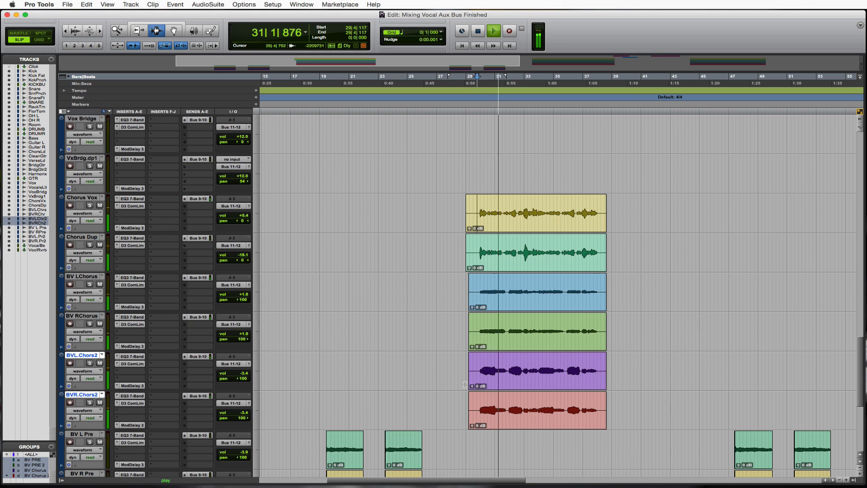
pyautogui.moveTo(243, 372); pyautogui.dragTo(244, 374)
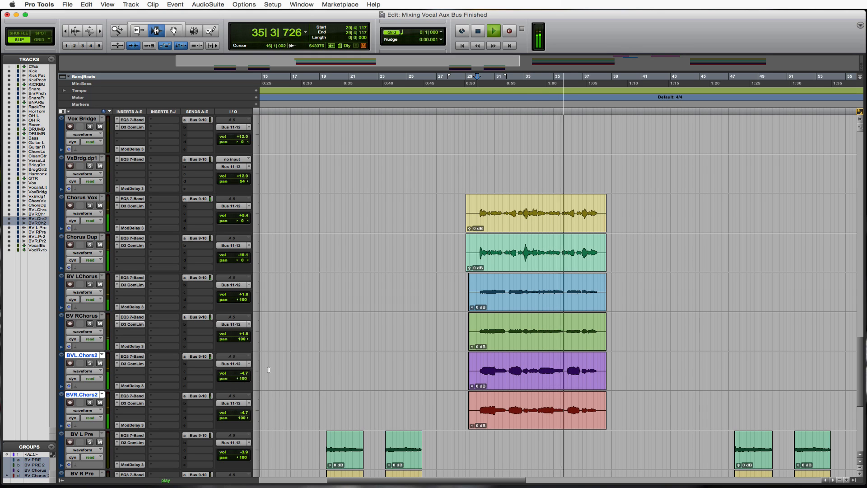
pyautogui.press('space')
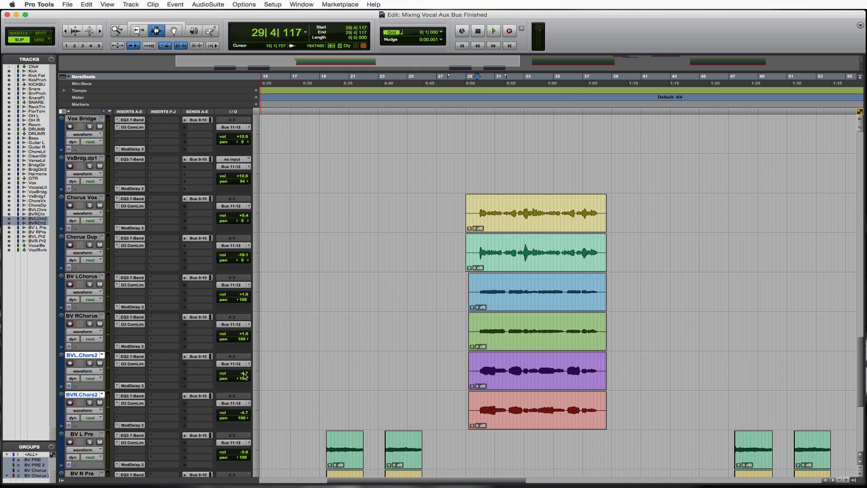
pyautogui.click(244, 374)
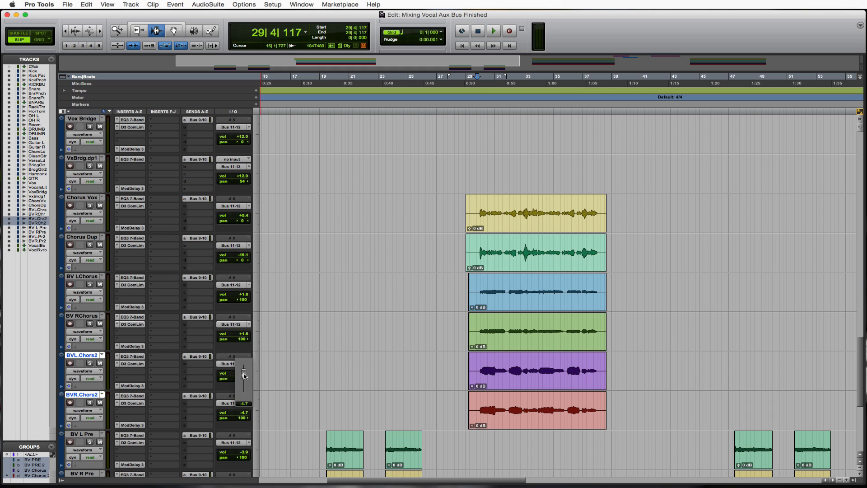
pyautogui.moveTo(244, 375); pyautogui.dragTo(244, 378)
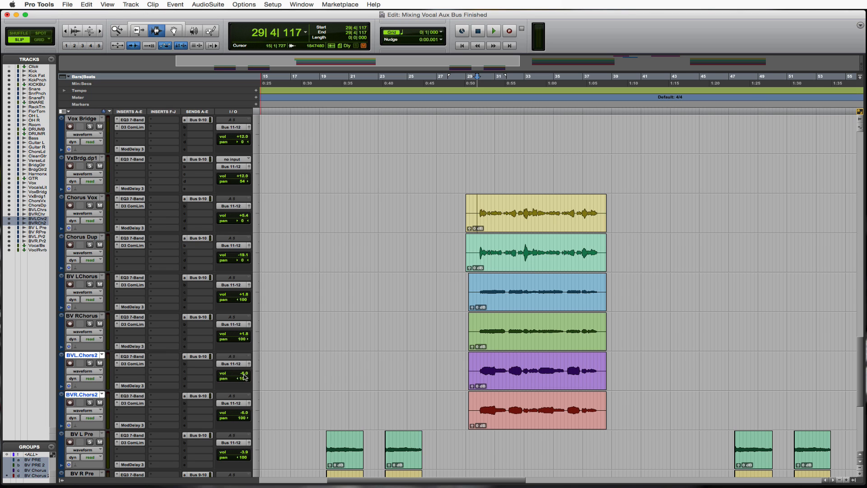
# Place the playback start at 28|3|287, just before the first chorus clips.
pyautogui.hscroll(-5, 253, 369)
pyautogui.hscroll(10, 253, 369)
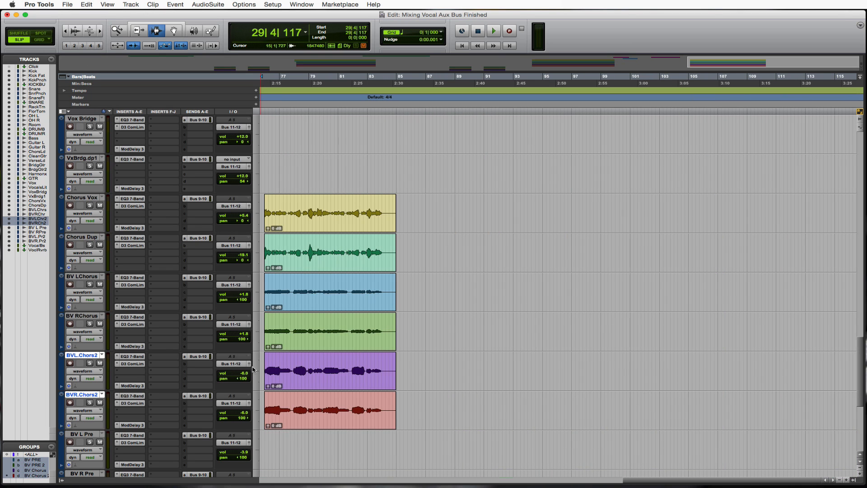
pyautogui.press('super+bracketleft')
pyautogui.press('super+bracketleft')
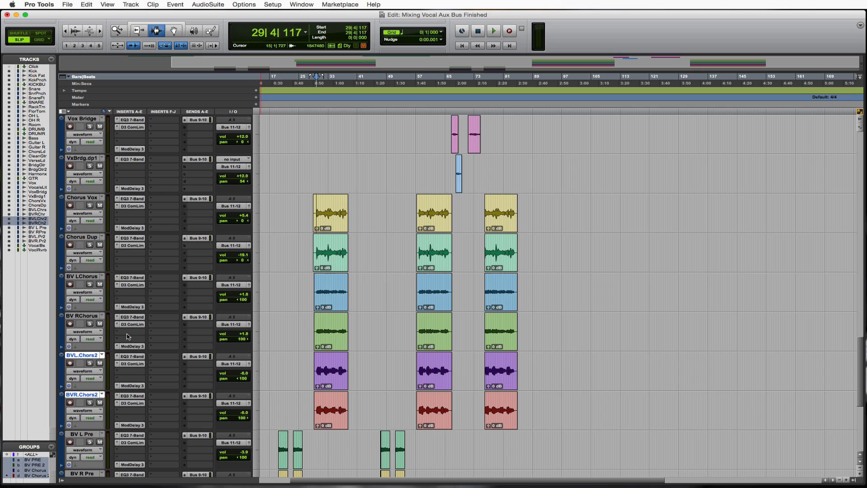
pyautogui.click(312, 346)
pyautogui.press('super+bracketright')
pyautogui.press('super+bracketright')
pyautogui.press('super+bracketright')
pyautogui.press('super+bracketright')
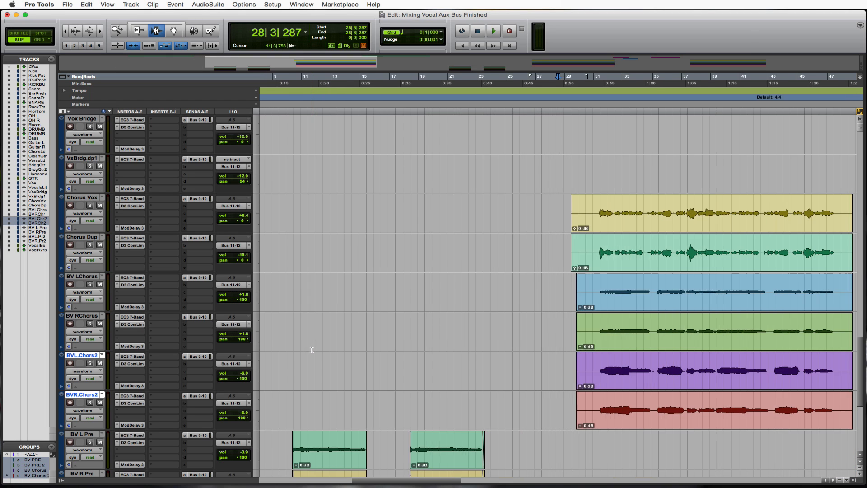
pyautogui.press('super+bracketleft')
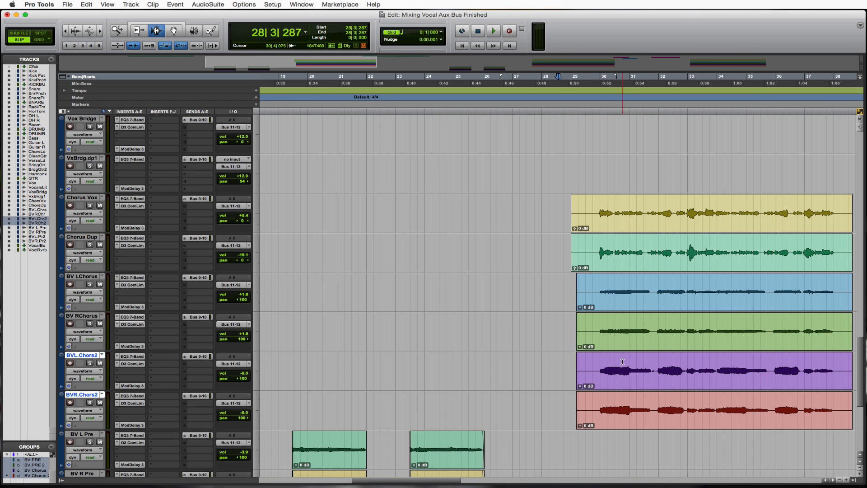
# Play the chorus from 28|3|287 and reset the BV Chorus group volume to 0.0 dB.
pyautogui.press('space')
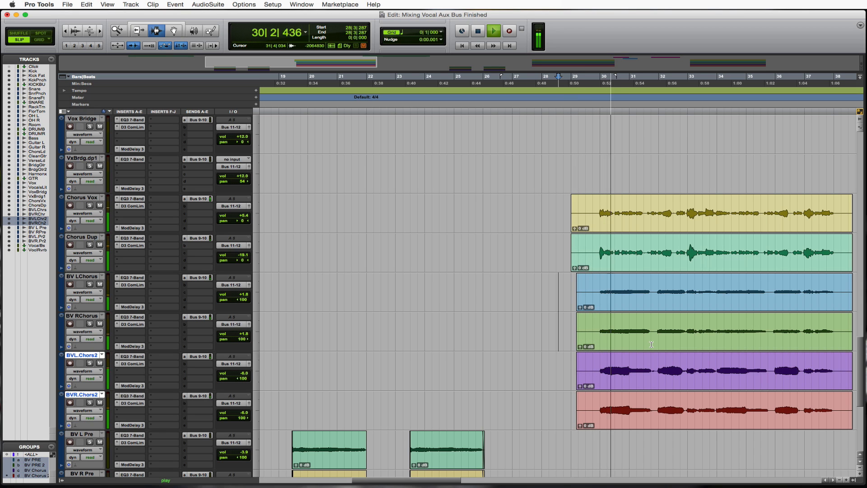
pyautogui.click(245, 300)
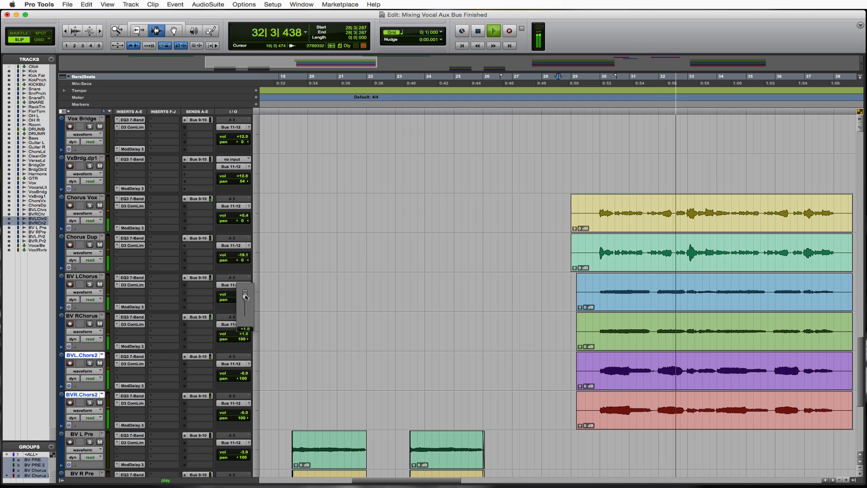
pyautogui.keyDown('alt'); pyautogui.click(245, 294); pyautogui.keyUp('alt')
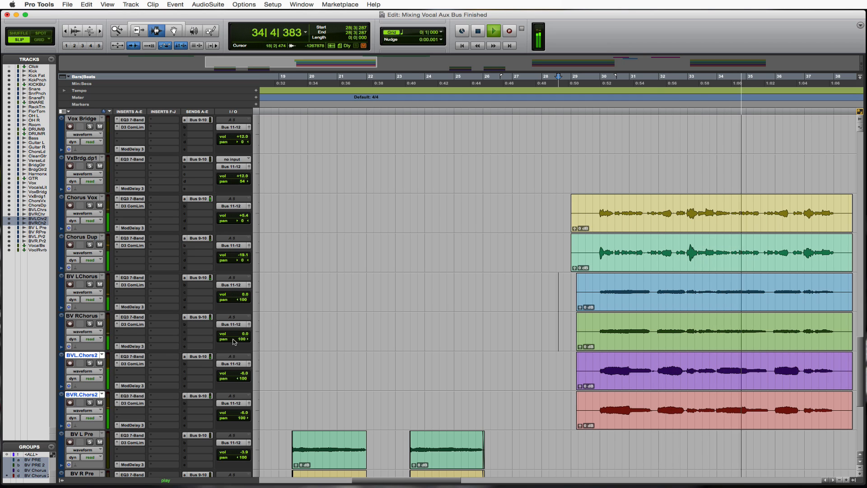
# Raise the BV Chorus 2 group volume to about -5.3 dB during playback, then stop the chorus.
pyautogui.click(239, 375)
pyautogui.moveTo(239, 375); pyautogui.dragTo(240, 374)
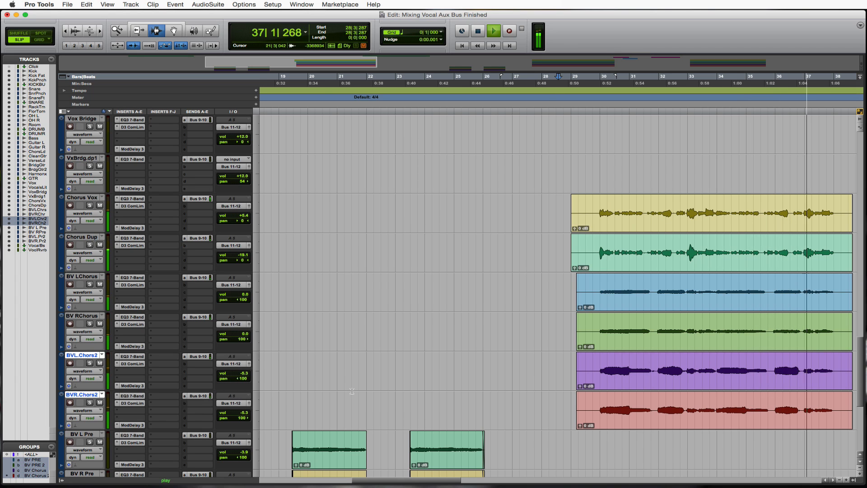
pyautogui.press('r')
pyautogui.press('r')
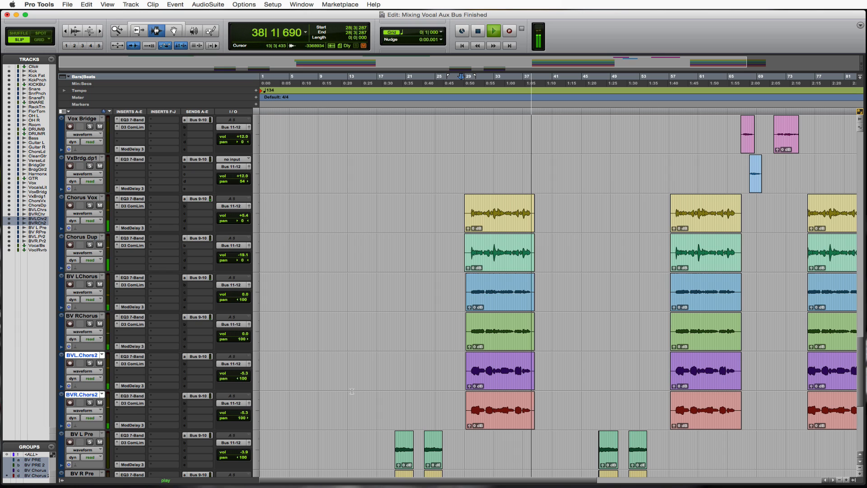
pyautogui.press('space')
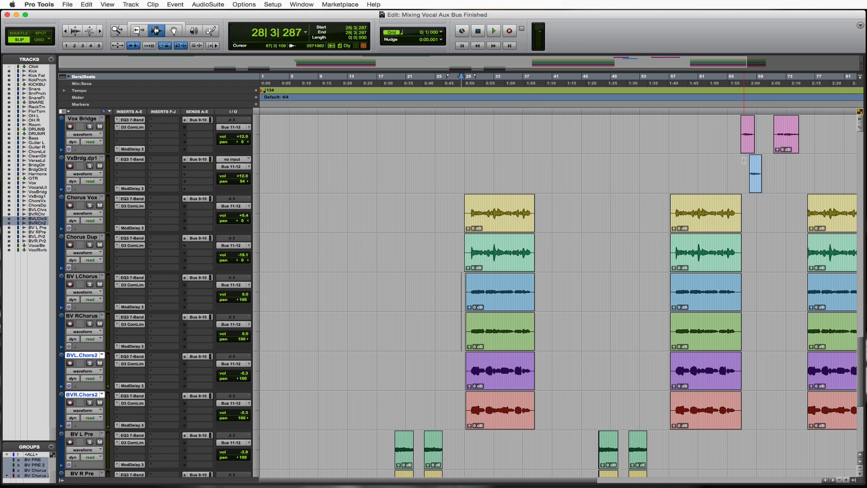
pyautogui.scroll(1, 744, 161)
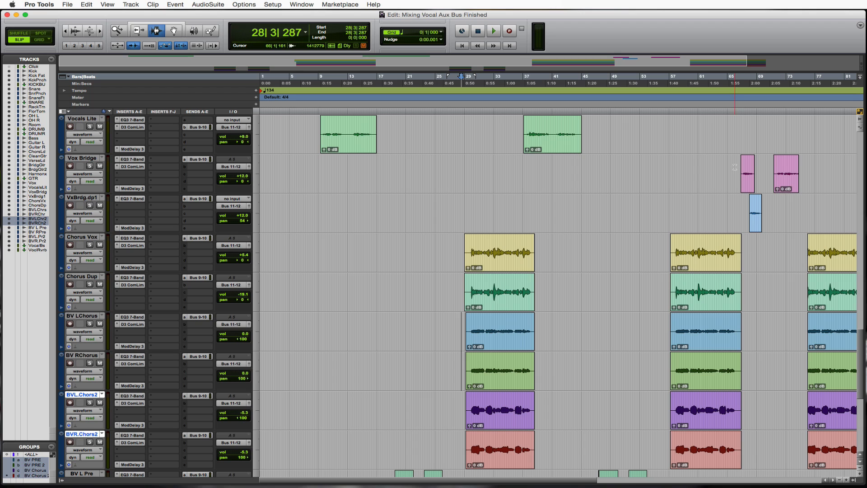
# Play the bridge from 66|2|388, lower the Vox Bridge volume to about +3.6 dB and pan the track 24 left.
pyautogui.click(737, 167)
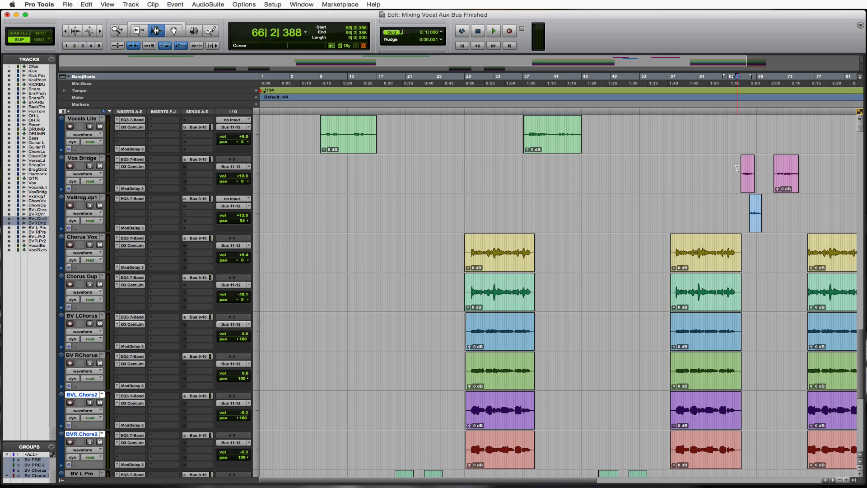
pyautogui.press('space')
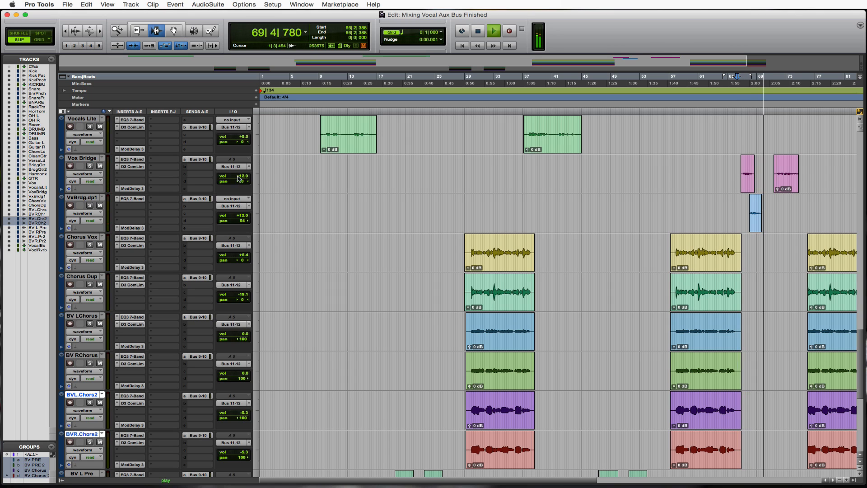
pyautogui.press('space')
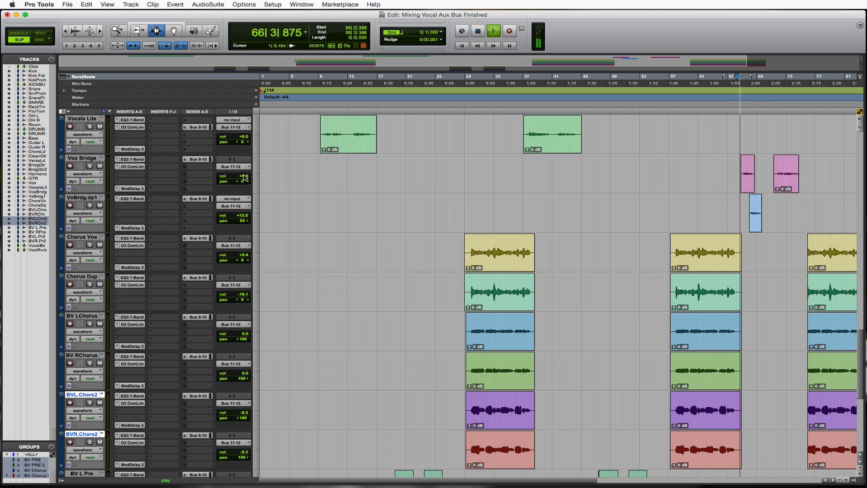
pyautogui.click(243, 176)
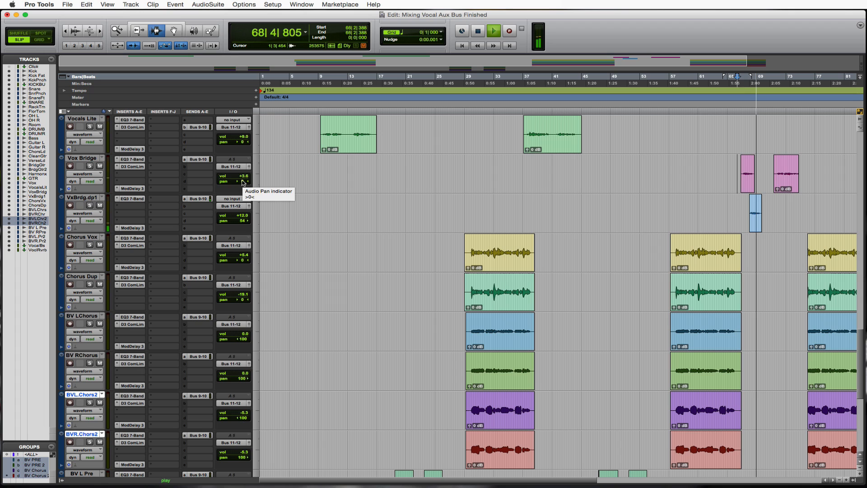
pyautogui.moveTo(244, 181); pyautogui.dragTo(237, 182)
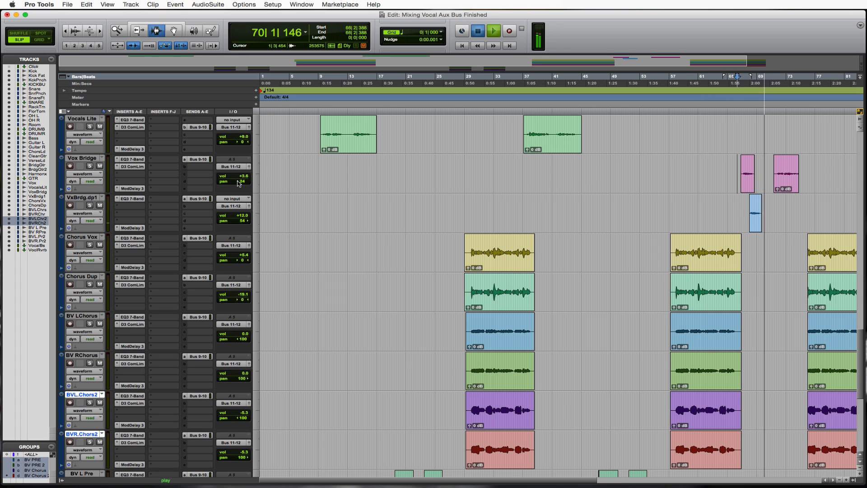
pyautogui.press('space')
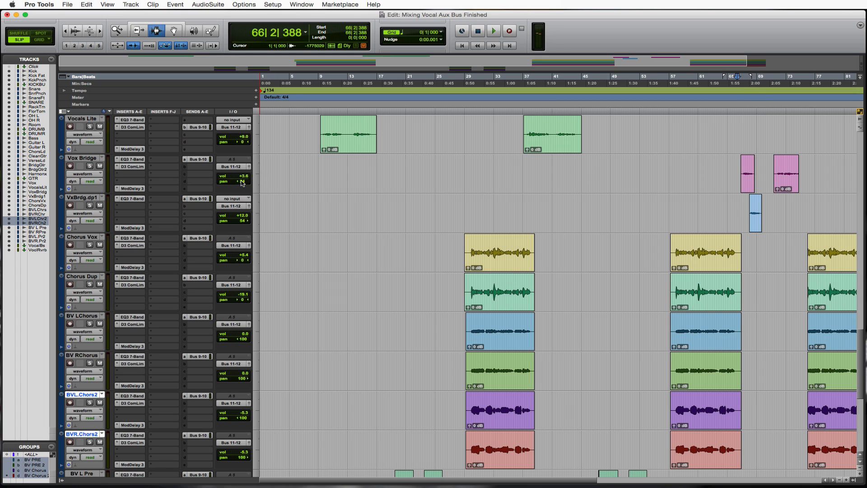
# Replay the bridge from 66|3|377 and lower the VxBrdg.dp1 volume to about +6.6 dB.
pyautogui.click(740, 174)
pyautogui.click(239, 218)
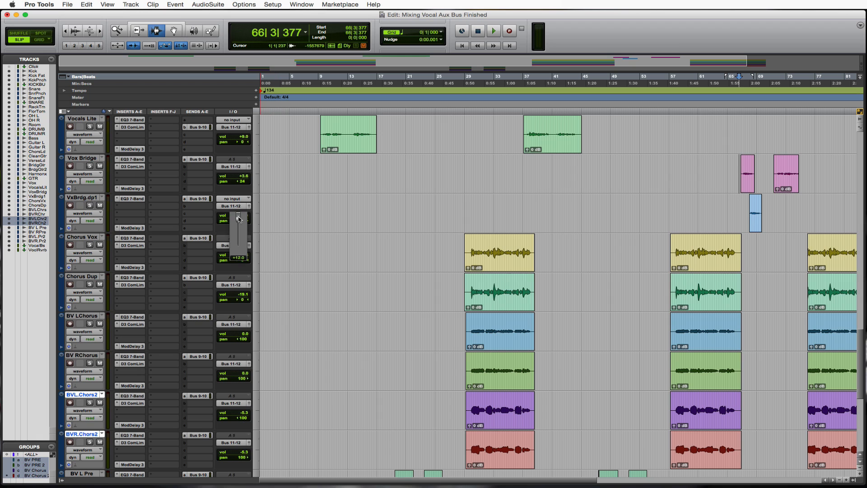
pyautogui.moveTo(239, 220); pyautogui.dragTo(239, 222)
pyautogui.press('space')
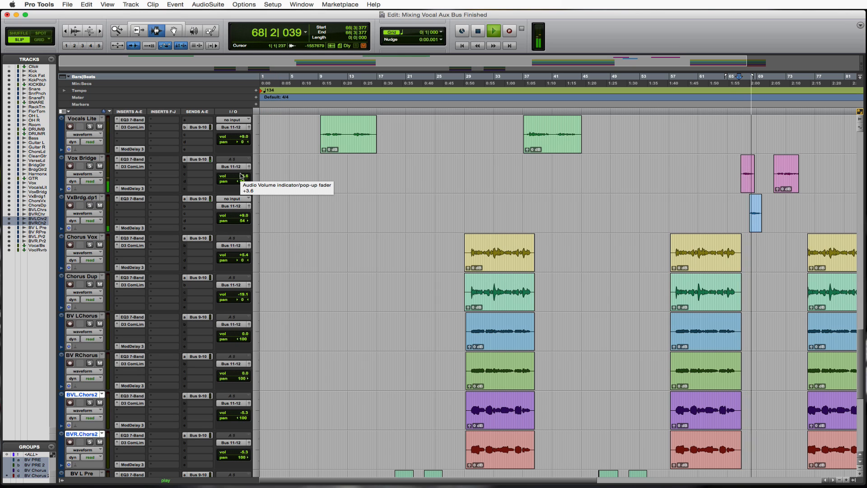
pyautogui.moveTo(241, 220); pyautogui.dragTo(243, 218)
# Fine-tune the Vox Bridge volume to about +3.6 dB during playback and stop the bridge.
pyautogui.moveTo(244, 177); pyautogui.dragTo(245, 177)
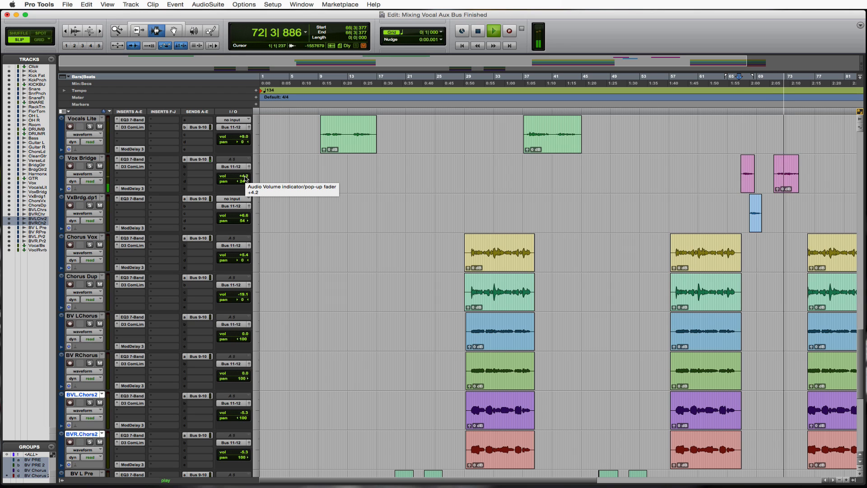
pyautogui.moveTo(241, 176); pyautogui.dragTo(243, 177)
pyautogui.press('space')
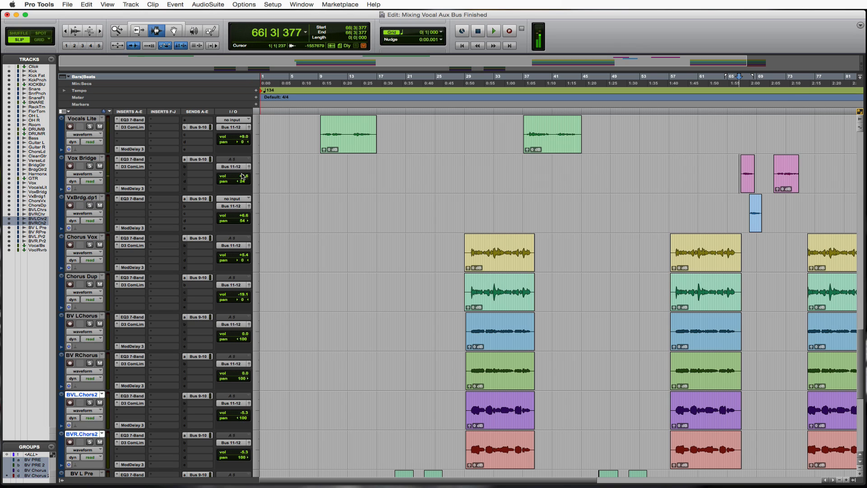
# Automate the Vox Bridge pan with breakpoints in the gap between its two clips, moving it from 24 left to nearly center.
pyautogui.click(91, 174)
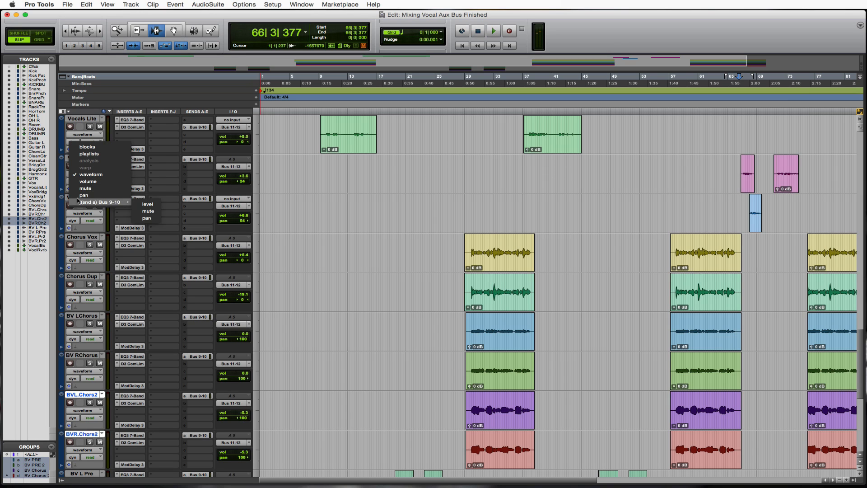
pyautogui.click(35, 200)
pyautogui.click(96, 177)
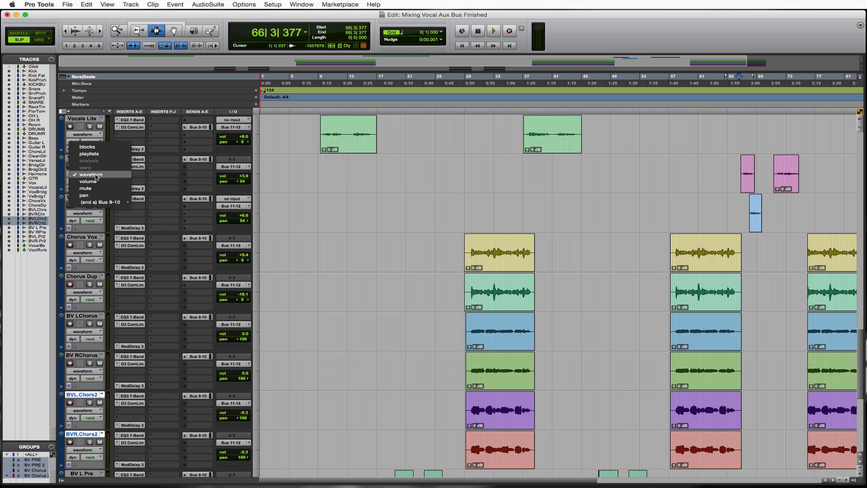
pyautogui.click(94, 193)
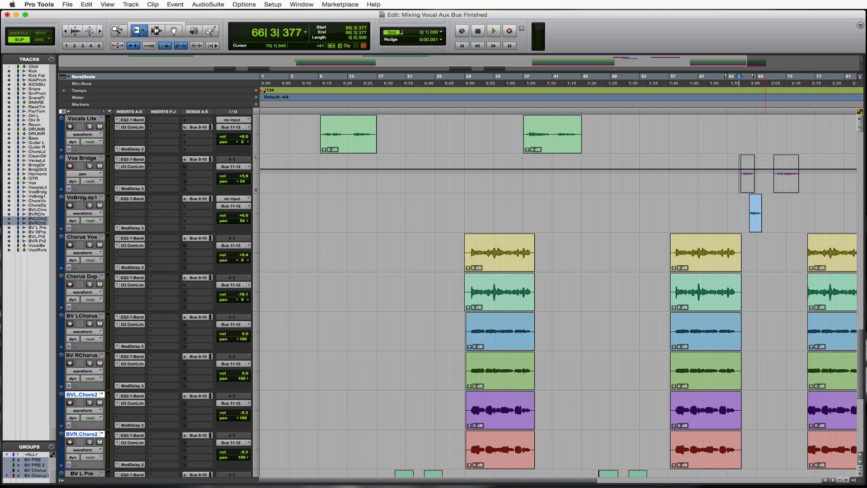
pyautogui.press('F8')
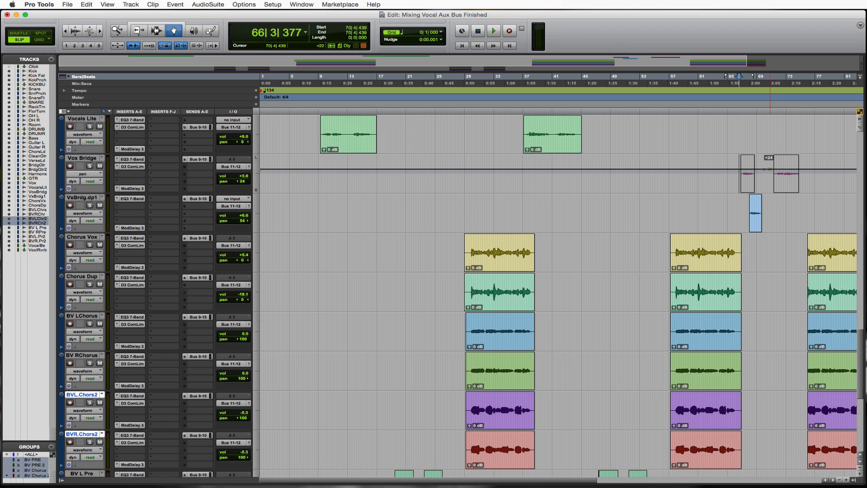
pyautogui.moveTo(770, 169); pyautogui.dragTo(768, 173)
pyautogui.moveTo(767, 172); pyautogui.dragTo(770, 176)
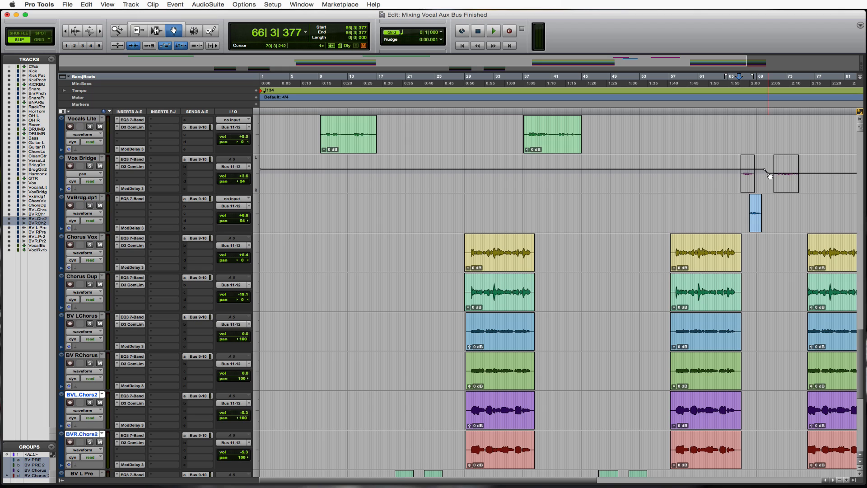
pyautogui.press('F7')
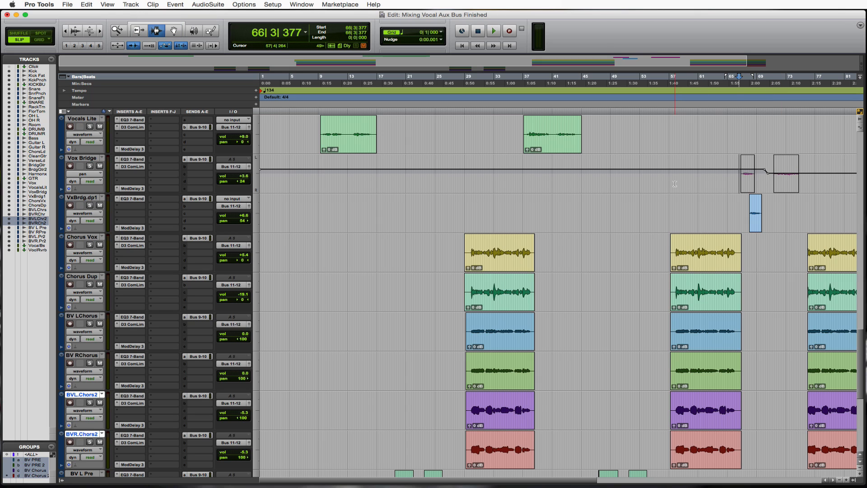
# Check the Vox Bridge pan inside the second clip and play the bridge from 67|1|119 to hear the pan move.
pyautogui.click(787, 172)
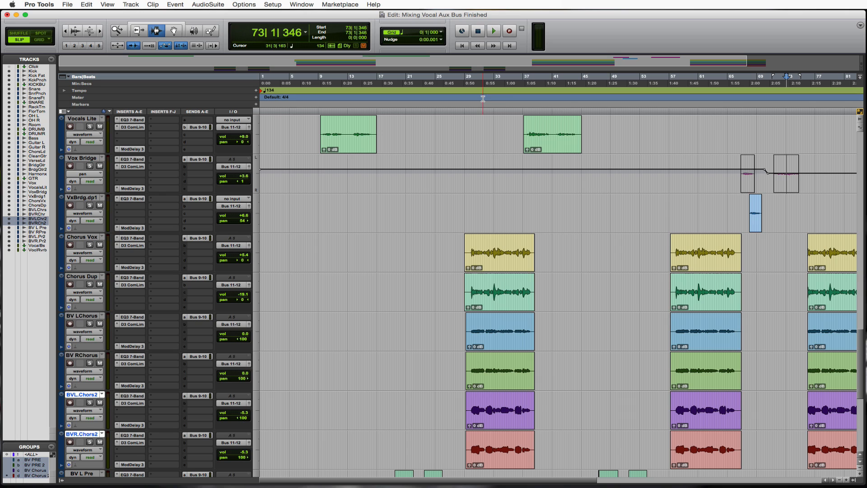
pyautogui.click(742, 183)
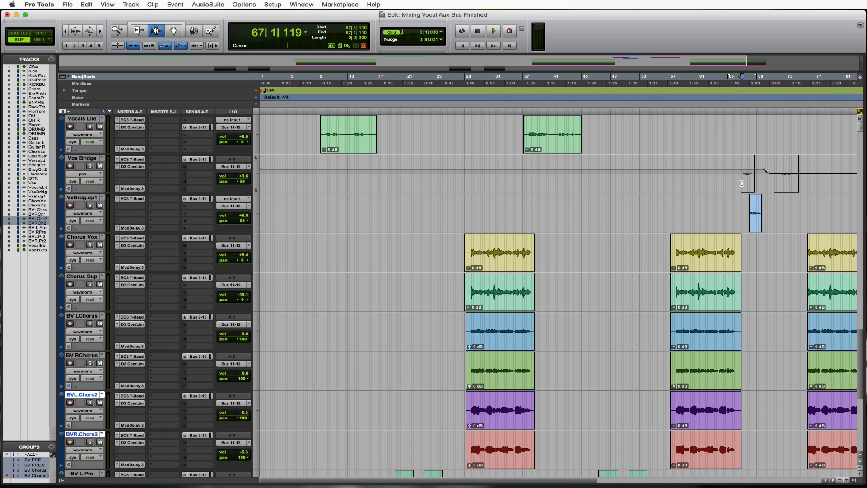
pyautogui.press('space')
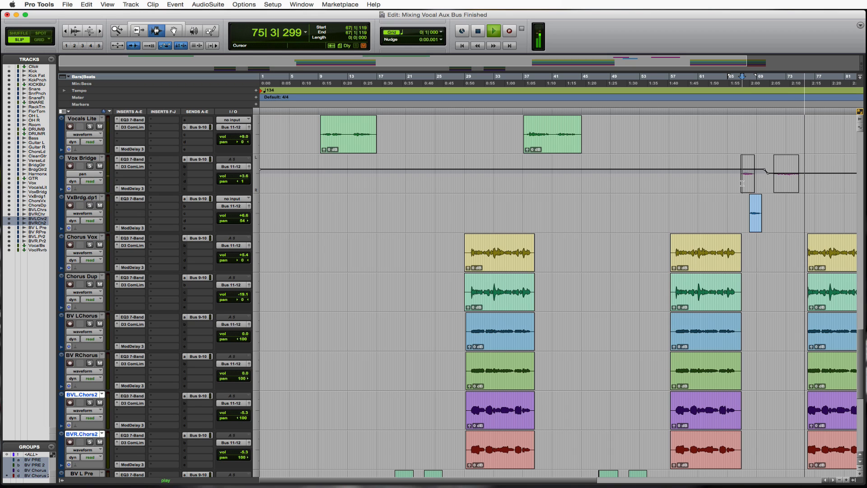
pyautogui.press('space')
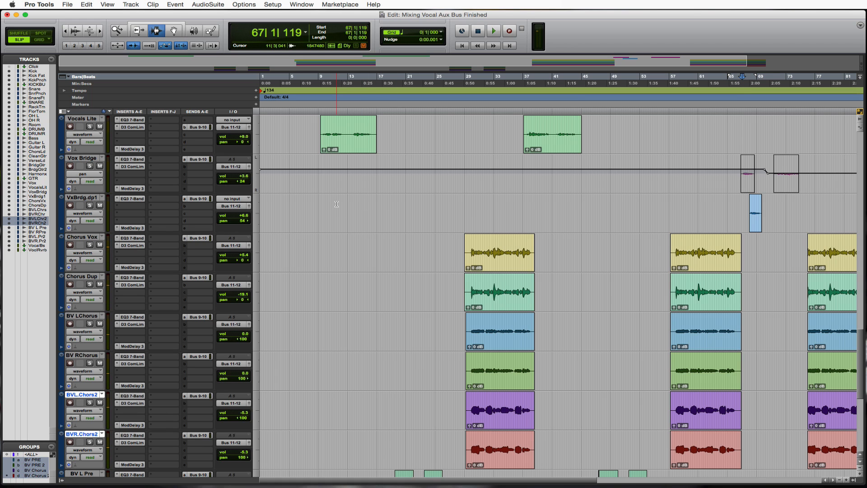
# Take the Vocal Bus compressor out of bypass and open its settings.
pyautogui.scroll(-10, 336, 205)
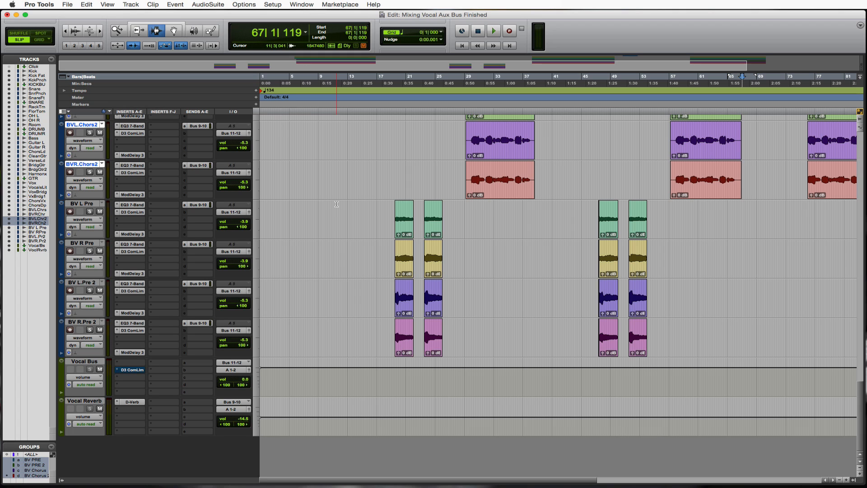
pyautogui.keyDown('super'); pyautogui.click(135, 370); pyautogui.keyUp('super')
pyautogui.click(135, 371)
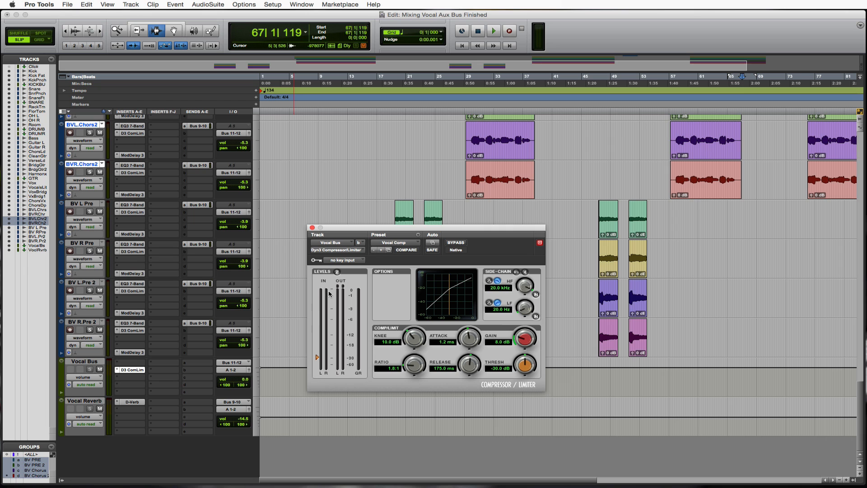
# Play the chorus from 28|2|772 and set the Vocal Bus compressor's threshold to -21.9 dB and gain to about 4.8 dB.
pyautogui.scroll(6, 286, 257)
pyautogui.click(460, 212)
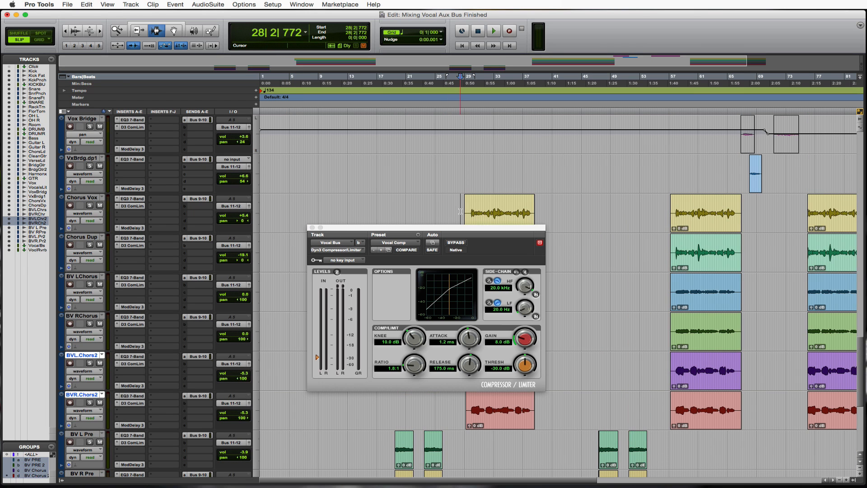
pyautogui.press('space')
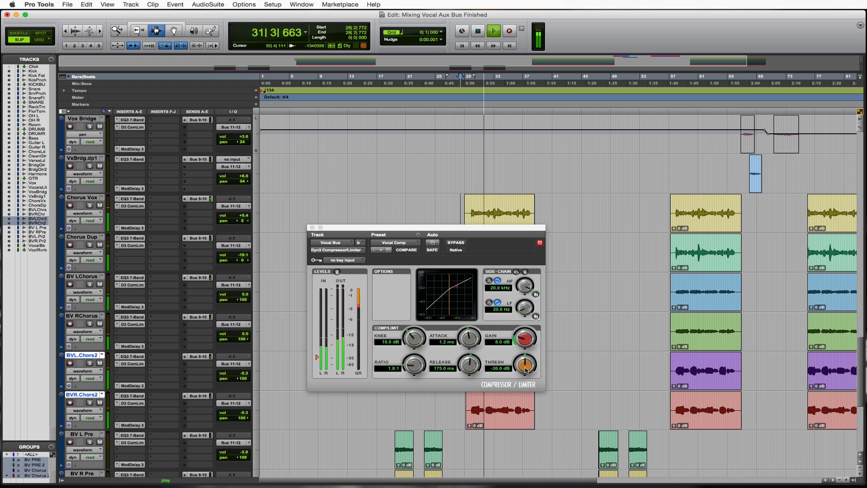
pyautogui.moveTo(527, 371); pyautogui.dragTo(523, 351)
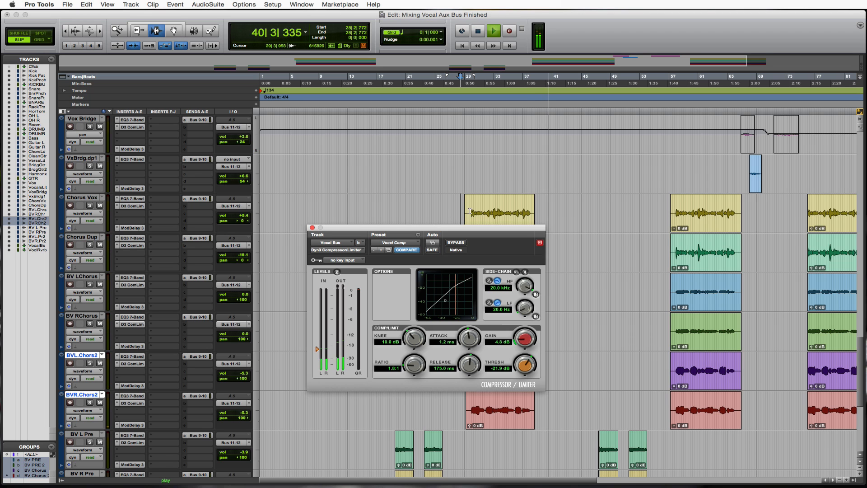
# Lower the Vocals Lite volume to +6.4 dB during playback and close the Vocal Bus compressor.
pyautogui.scroll(-5, 456, 212)
pyautogui.scroll(6, 466, 212)
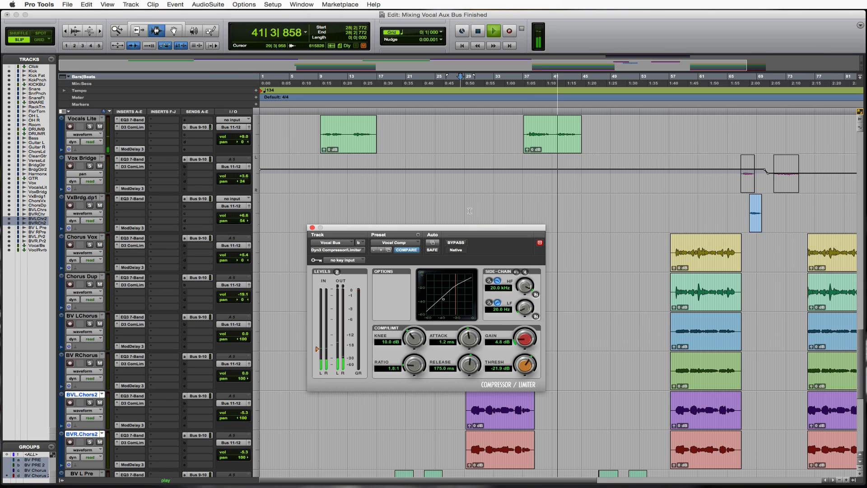
pyautogui.scroll(1, 470, 211)
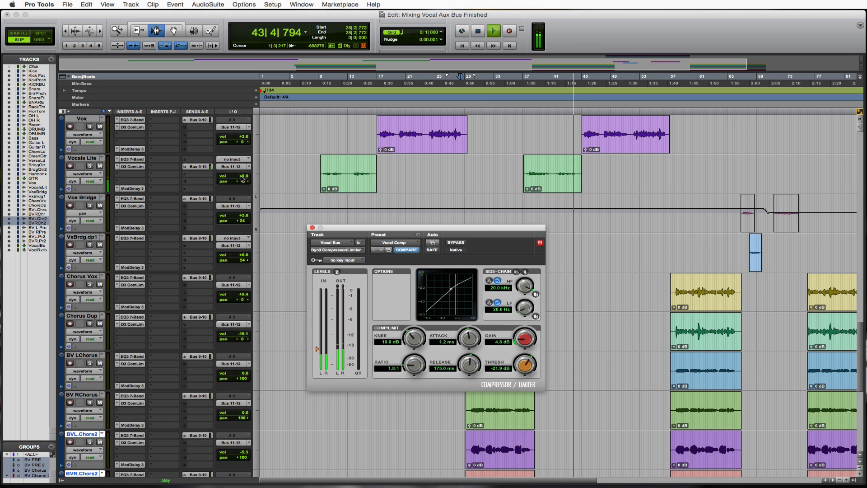
pyautogui.moveTo(242, 175); pyautogui.dragTo(242, 177)
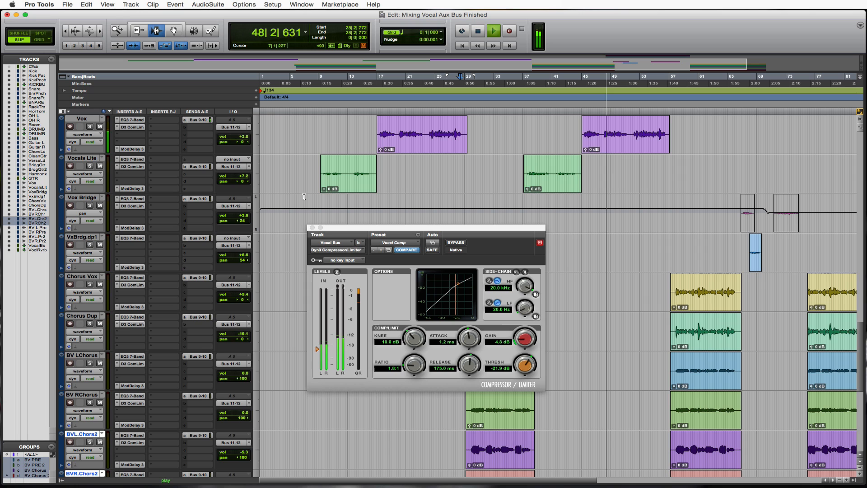
pyautogui.click(244, 177)
pyautogui.moveTo(244, 175); pyautogui.dragTo(244, 175)
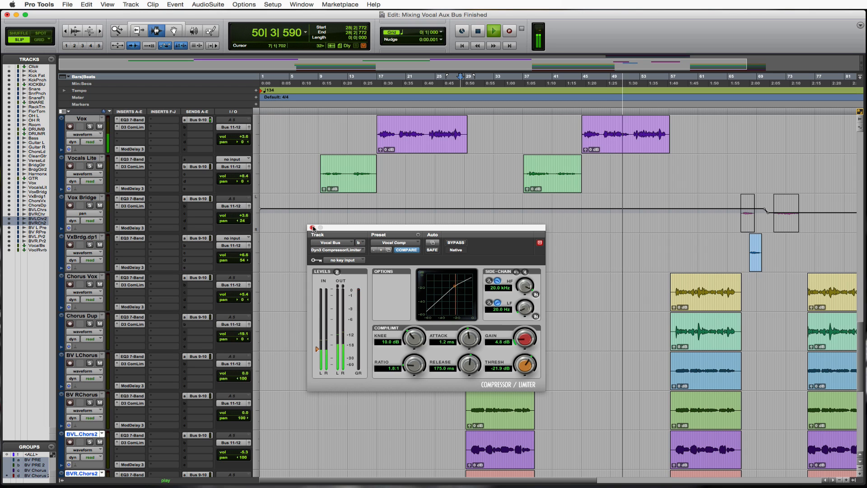
pyautogui.click(312, 229)
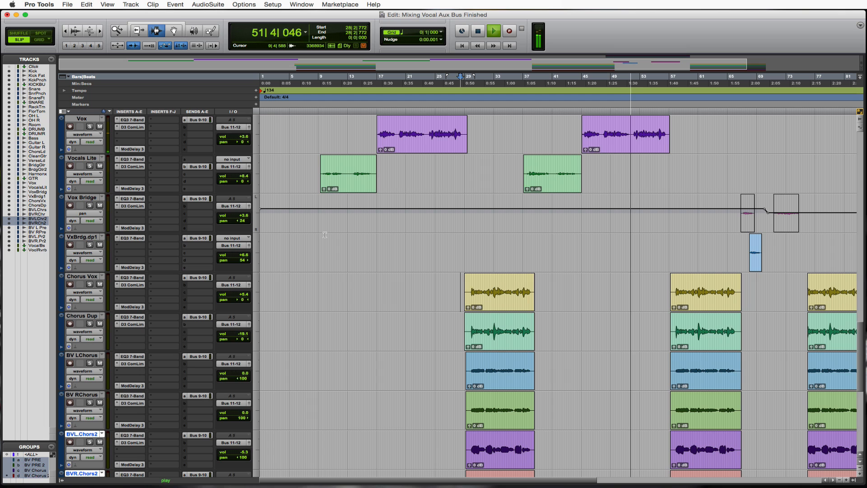
# Lower the BV PRE 2 group volume to -7.3 dB while the second pre-chorus plays.
pyautogui.scroll(-8, 325, 235)
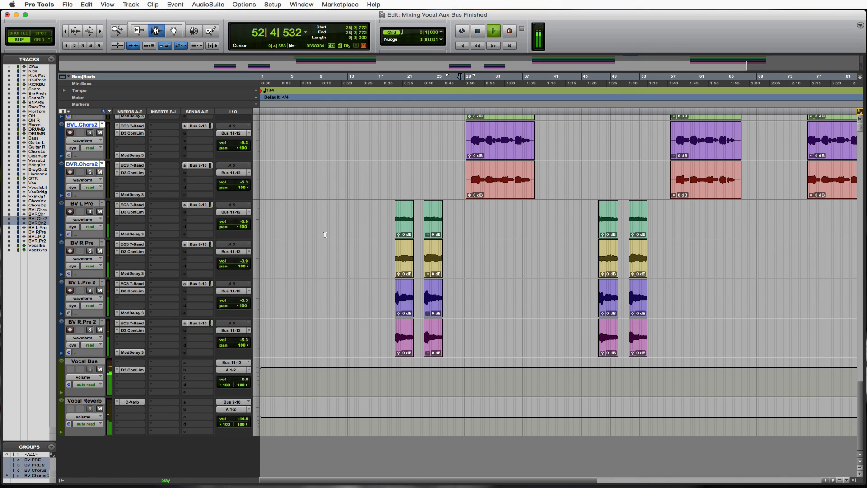
pyautogui.moveTo(243, 302); pyautogui.dragTo(243, 302)
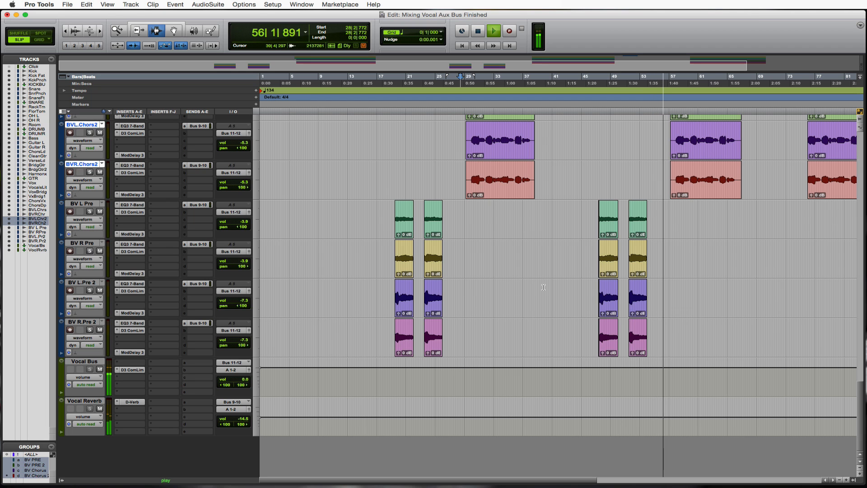
pyautogui.scroll(8, 467, 292)
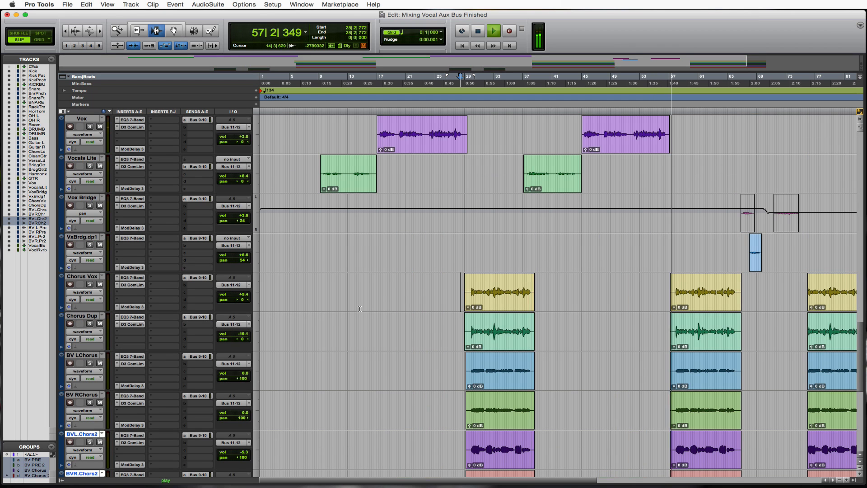
# Reopen the Vocal Bus compressor, examine its gain reduction during the second chorus and stop playback.
pyautogui.scroll(-10, 544, 287)
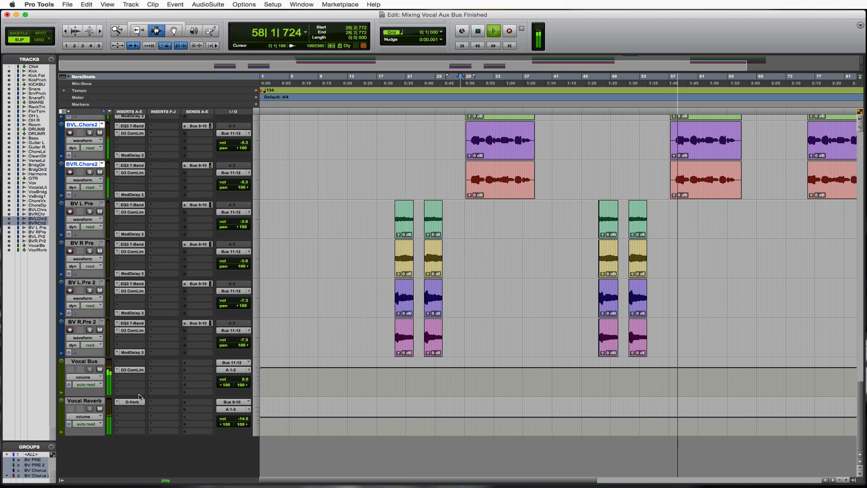
pyautogui.click(133, 371)
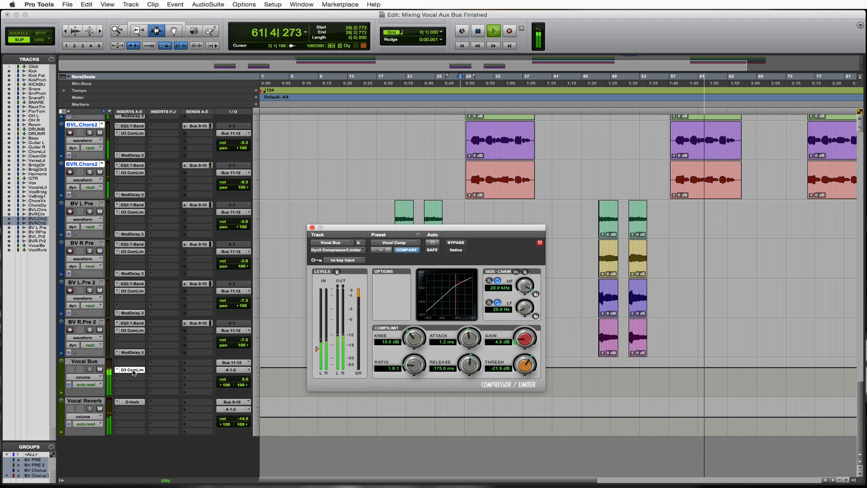
pyautogui.press('space')
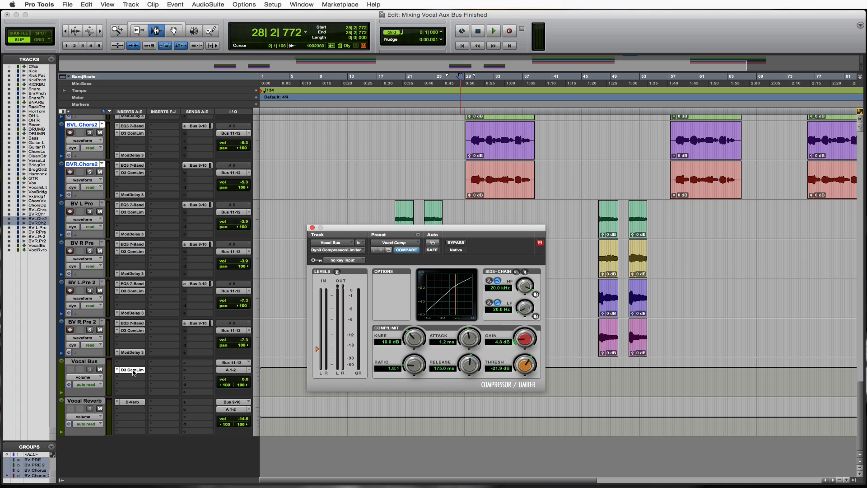
# Lower the Vocal Bus volume to -2.0 dB and close its compressor.
pyautogui.click(240, 380)
pyautogui.moveTo(241, 380); pyautogui.dragTo(241, 382)
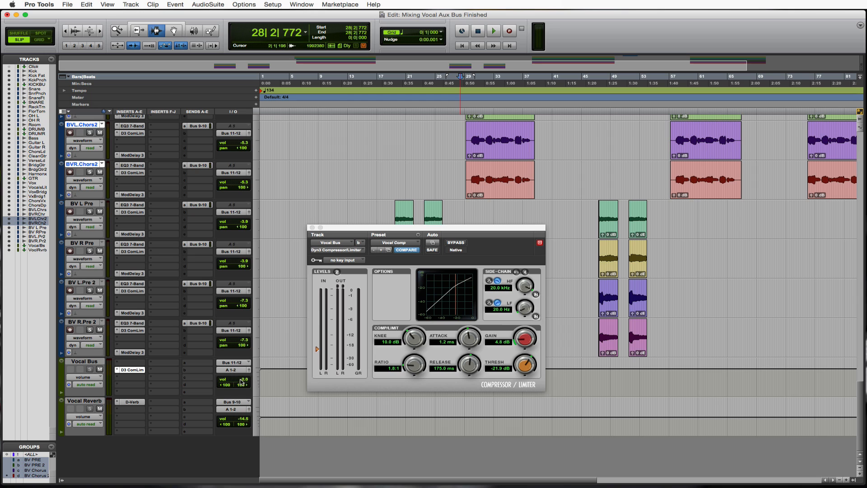
pyautogui.click(312, 228)
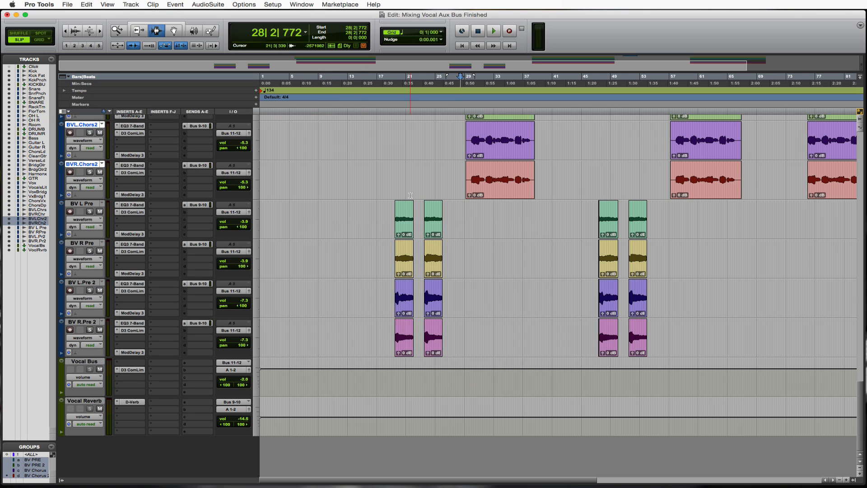